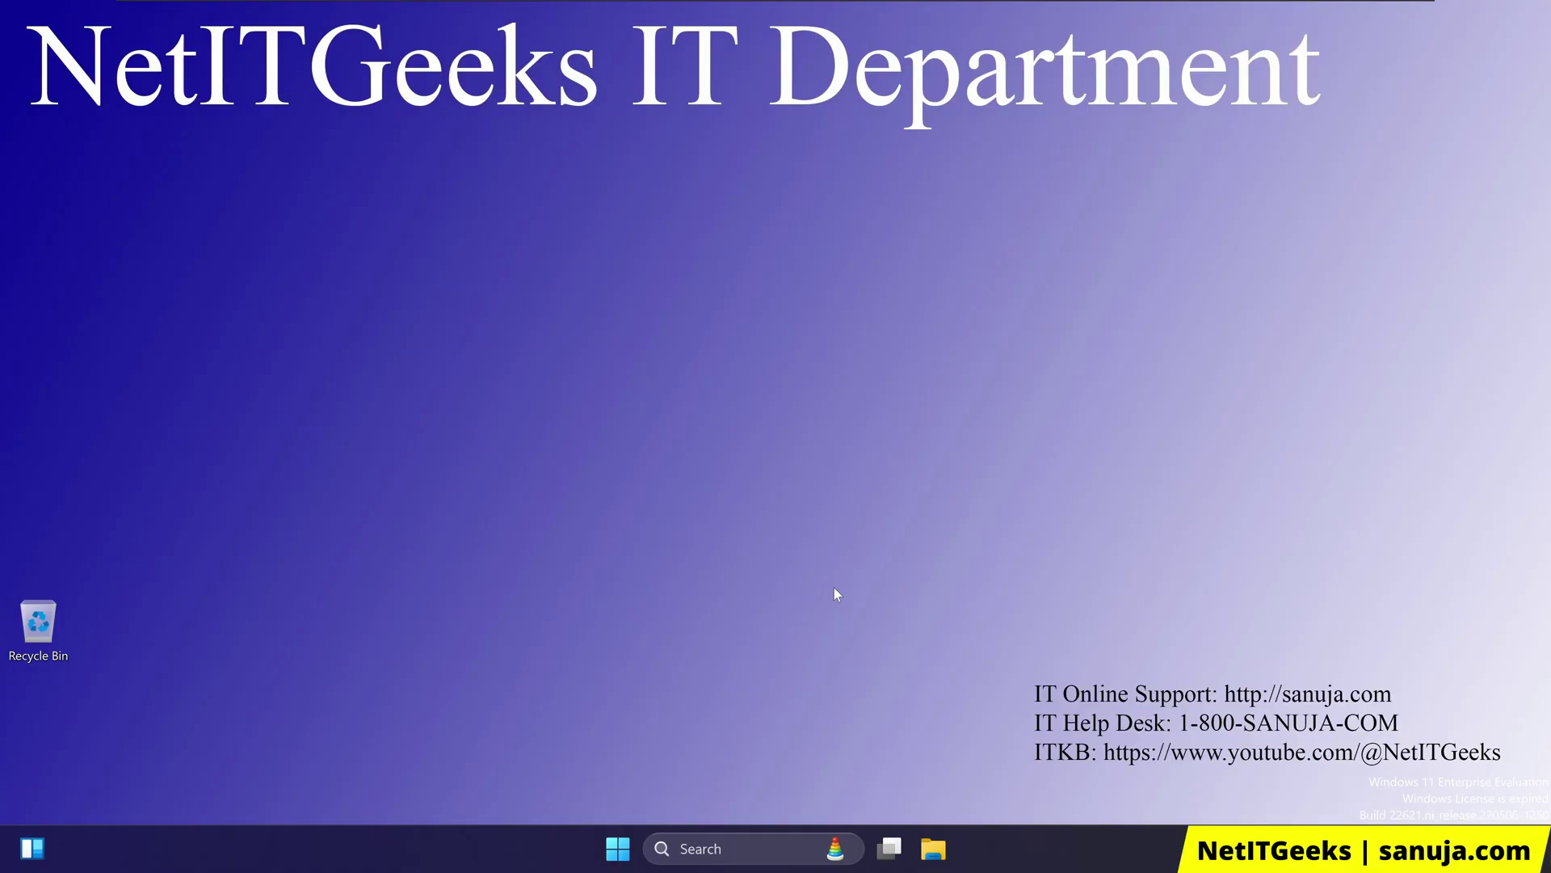
Launch Microsoft Store from the pinned apps in the Windows 11 Start menu.
left_click(628, 859)
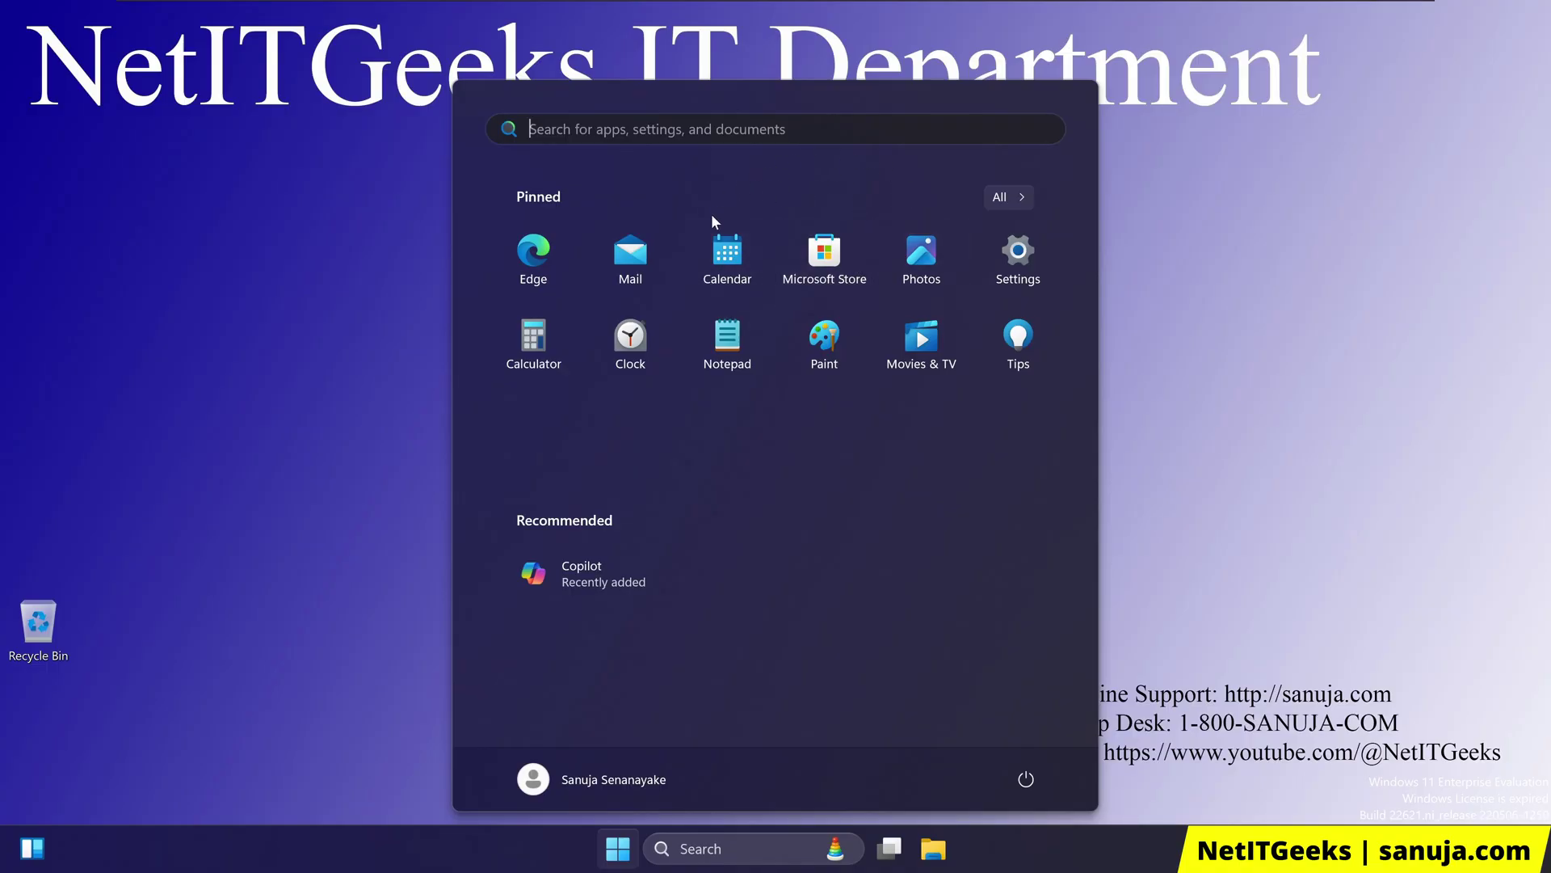
Open Microsoft Store, confirm its Home page loads normally, then close the app.
left_click(824, 257)
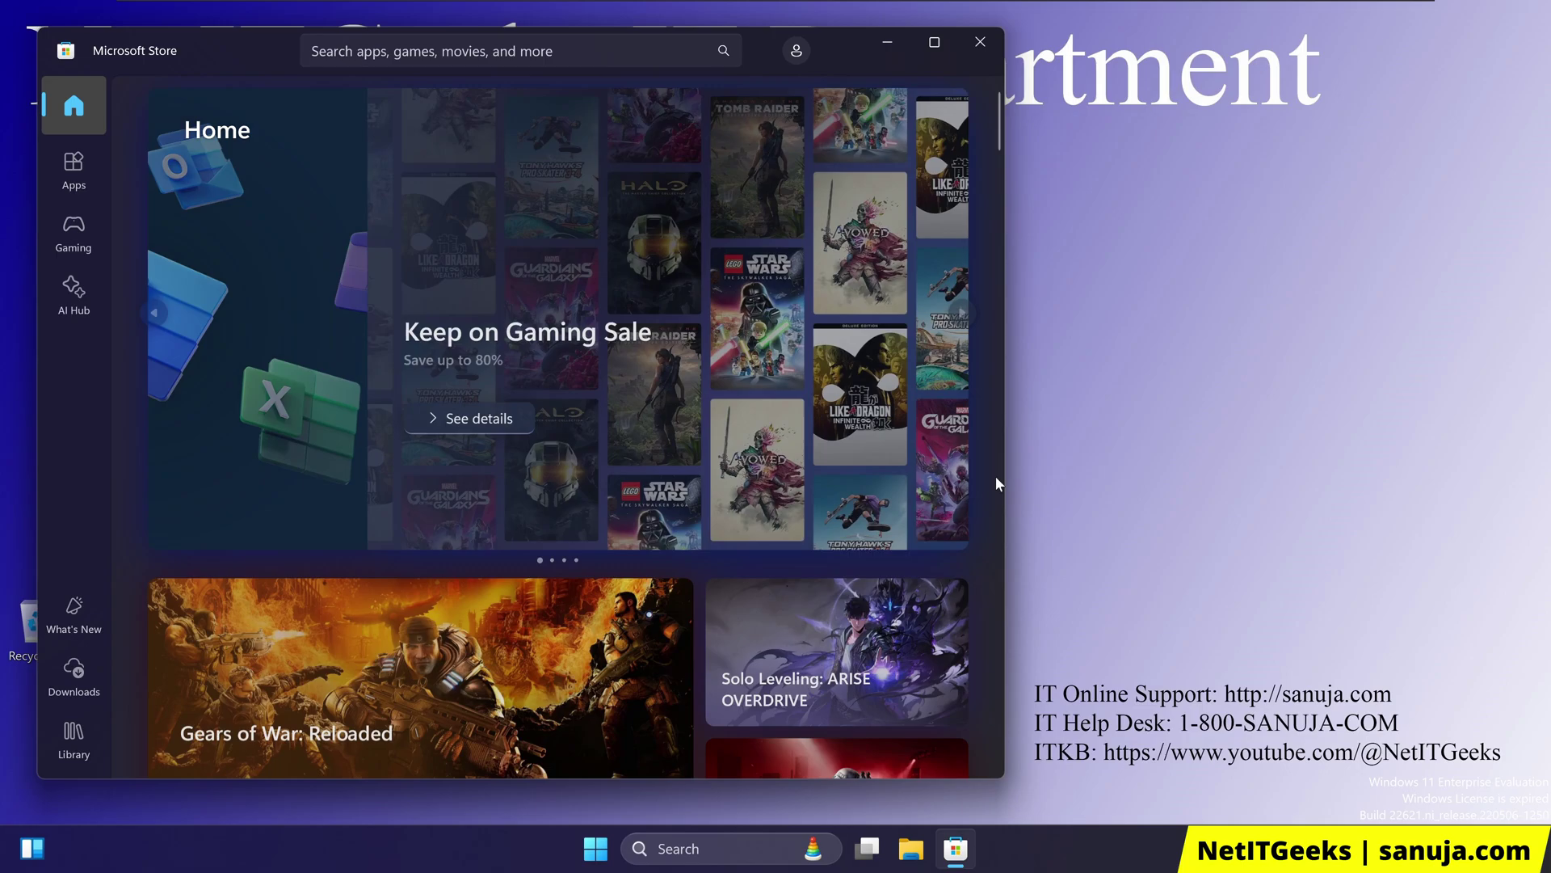
scroll(995, 476, "down", 2)
scroll(983, 476, "down", 2)
scroll(982, 484, "down", 2)
scroll(938, 489, "down", 4)
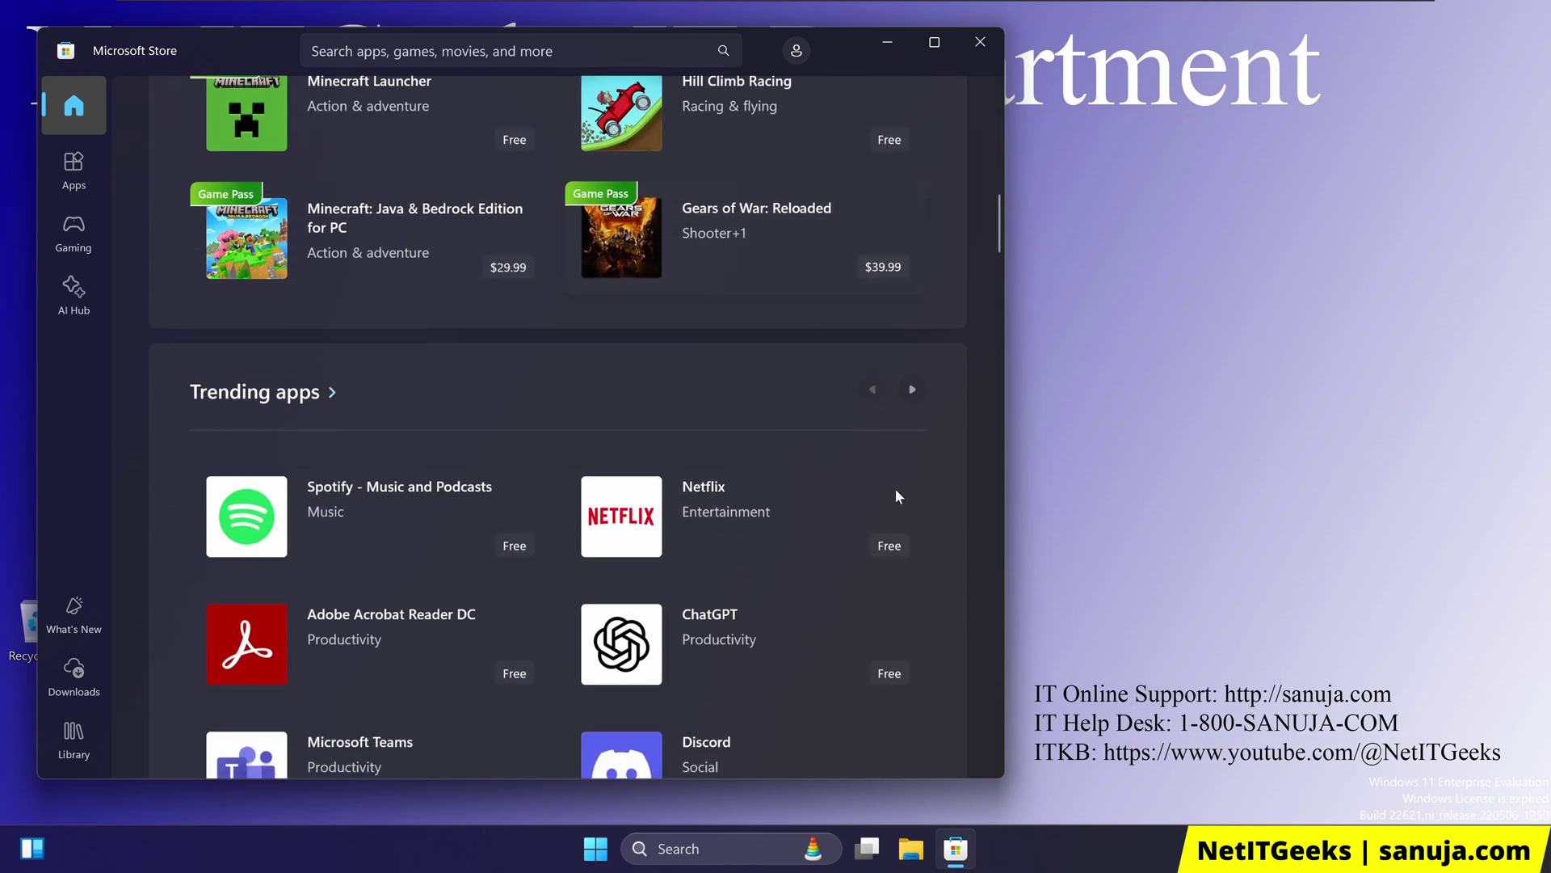
scroll(896, 494, "down", 3)
scroll(849, 461, "down", 1)
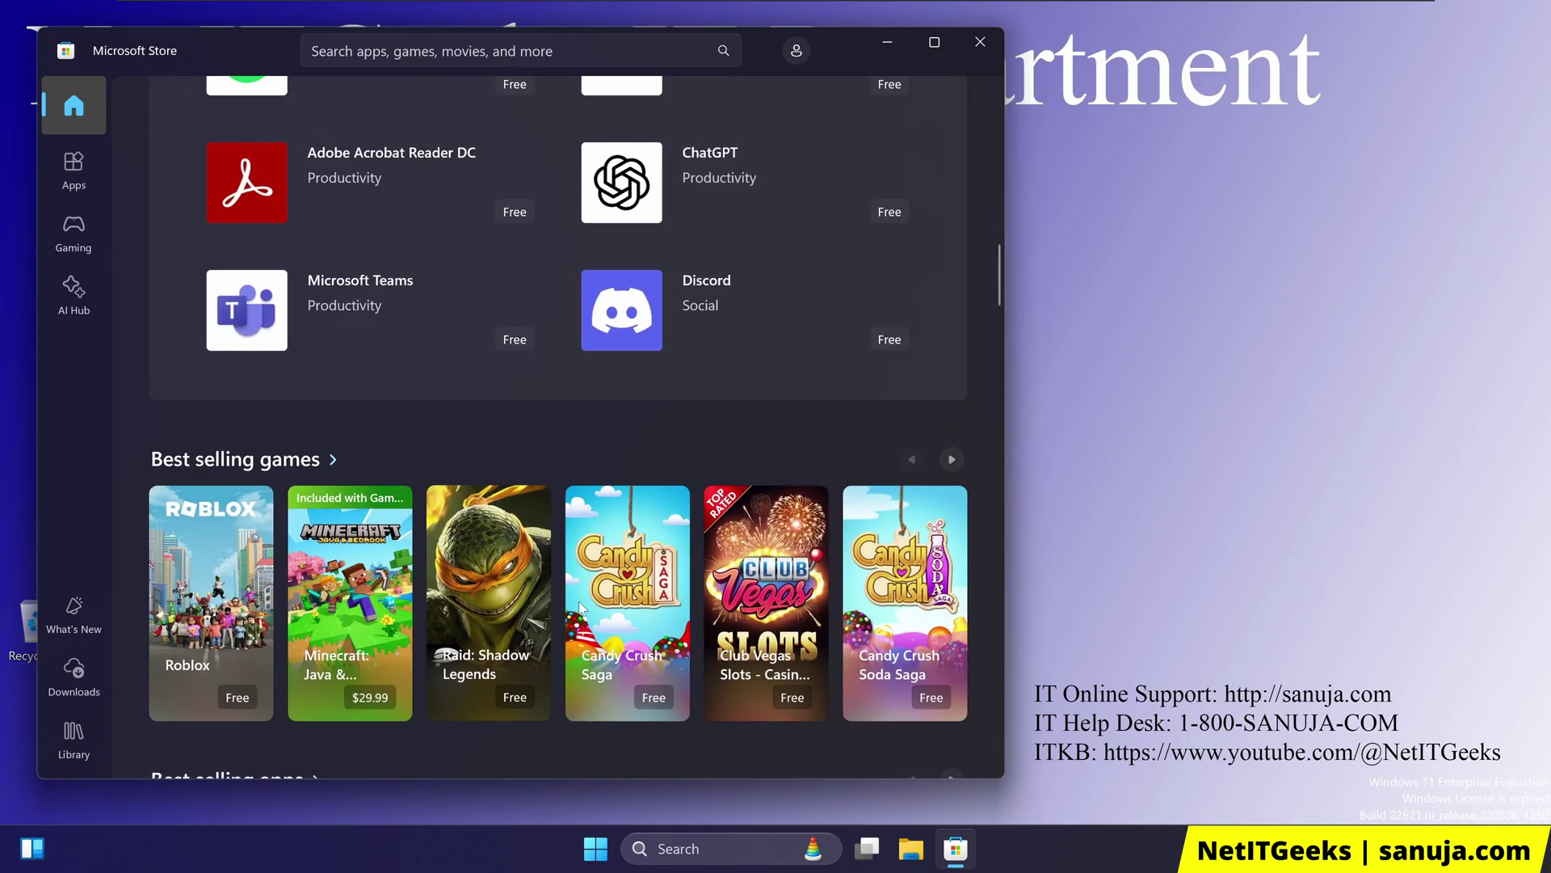
scroll(605, 593, "down", 3)
scroll(607, 601, "down", 2)
scroll(613, 594, "down", 2)
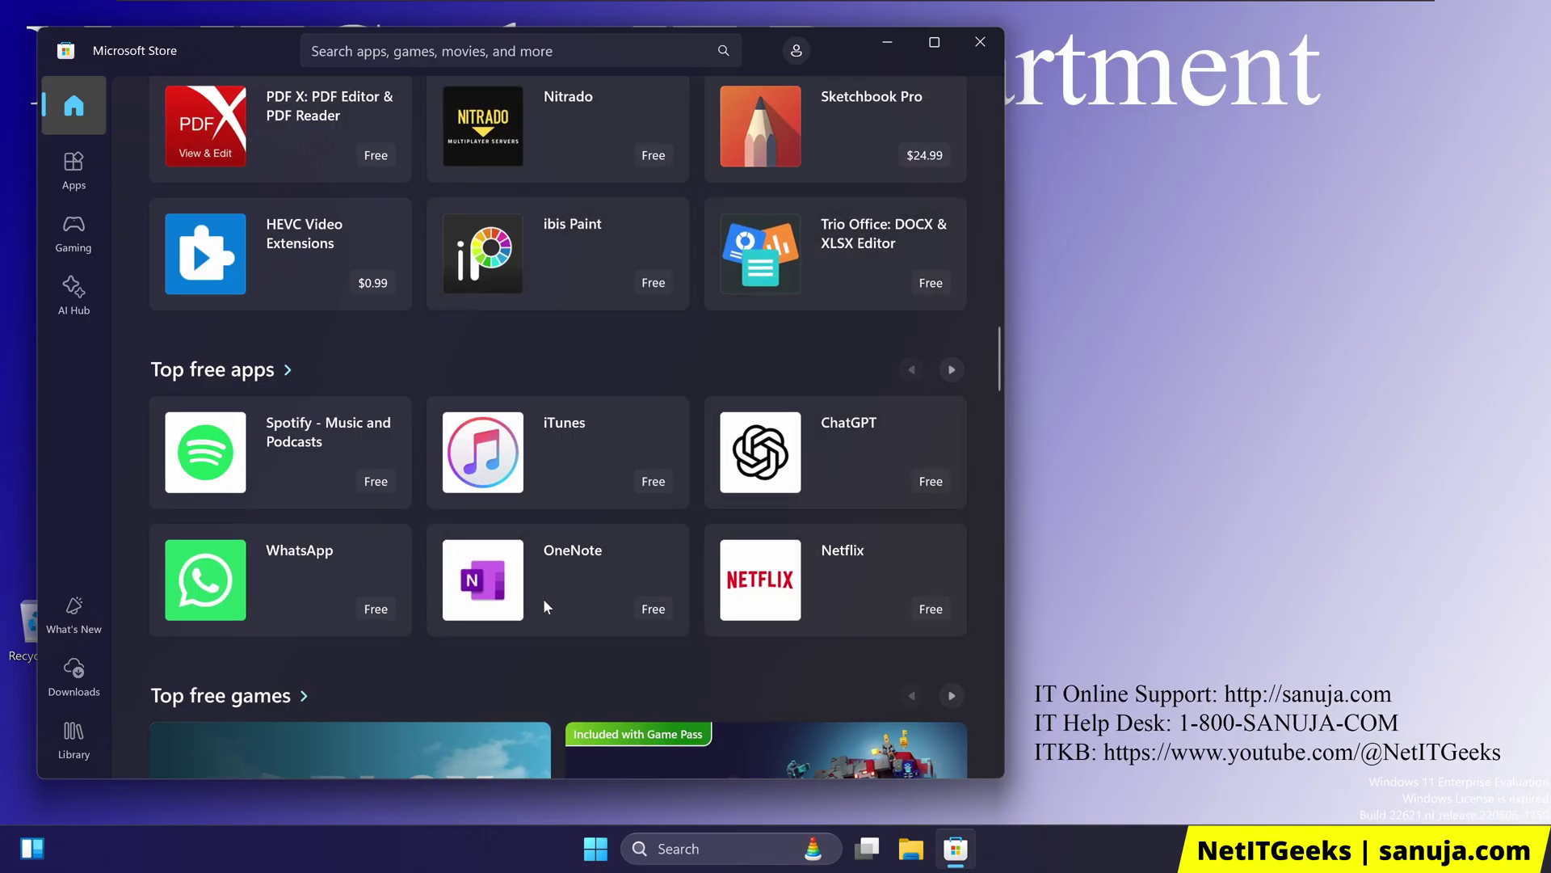
scroll(651, 581, "up", 5)
scroll(651, 583, "up", 3)
scroll(651, 582, "up", 5)
scroll(650, 584, "up", 3)
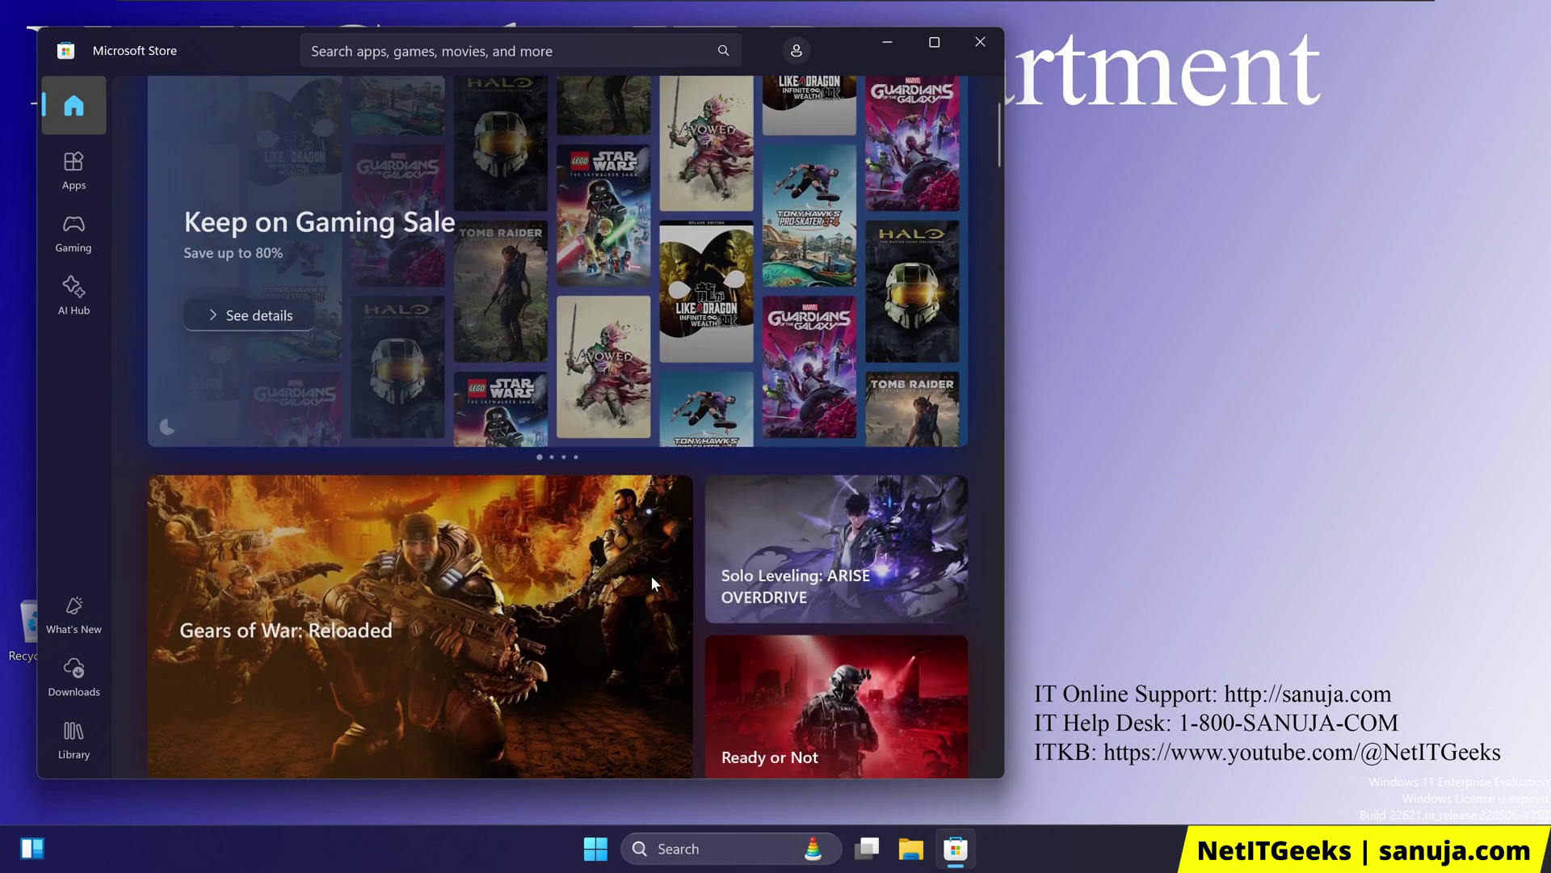
scroll(651, 583, "up", 1)
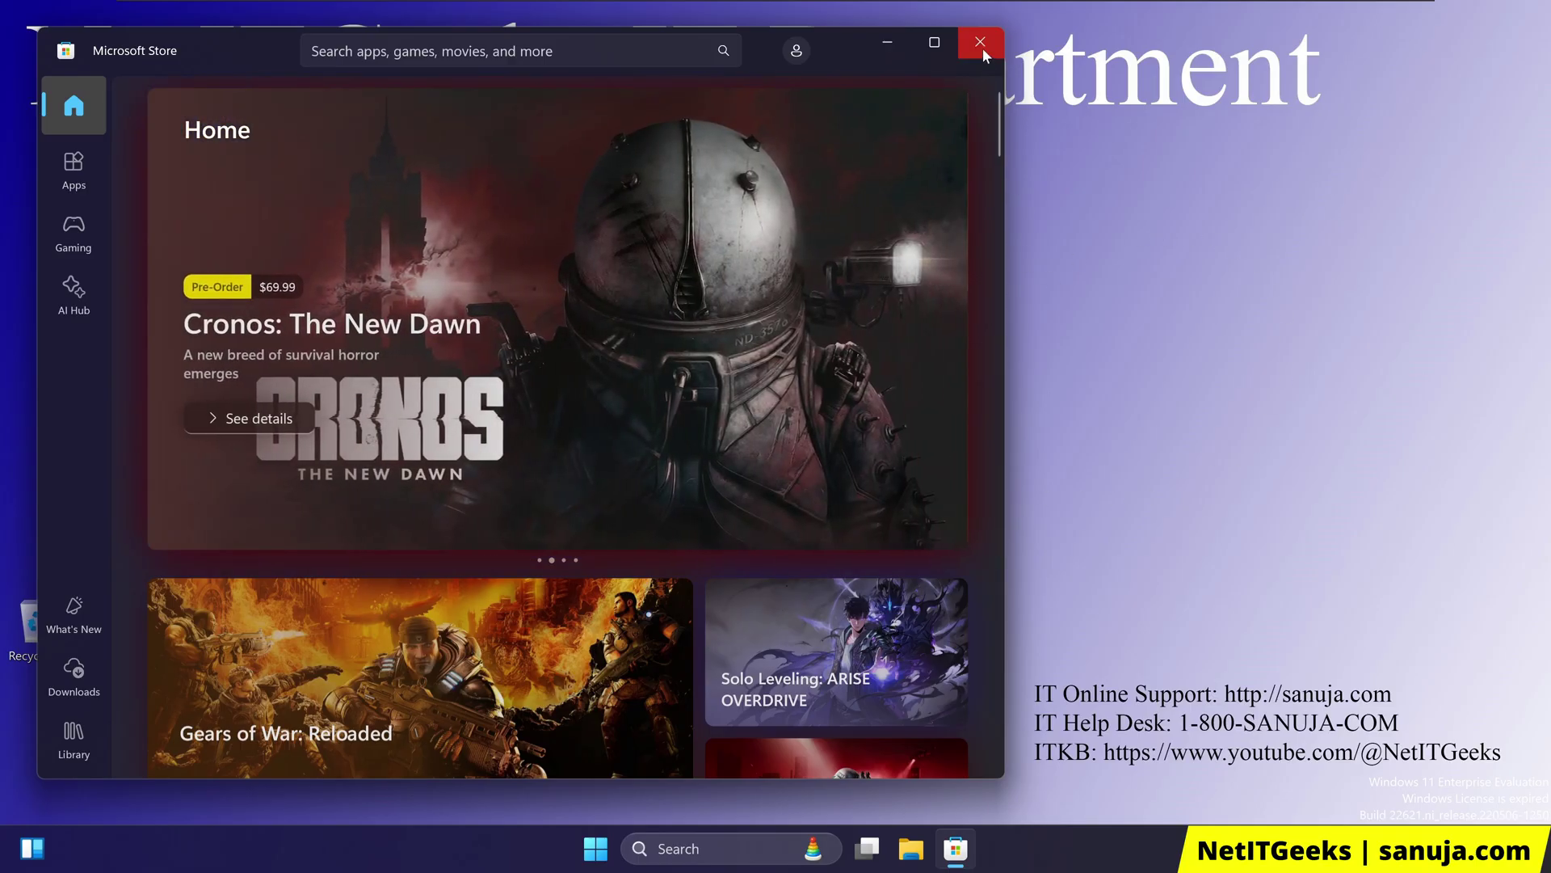
left_click(983, 48)
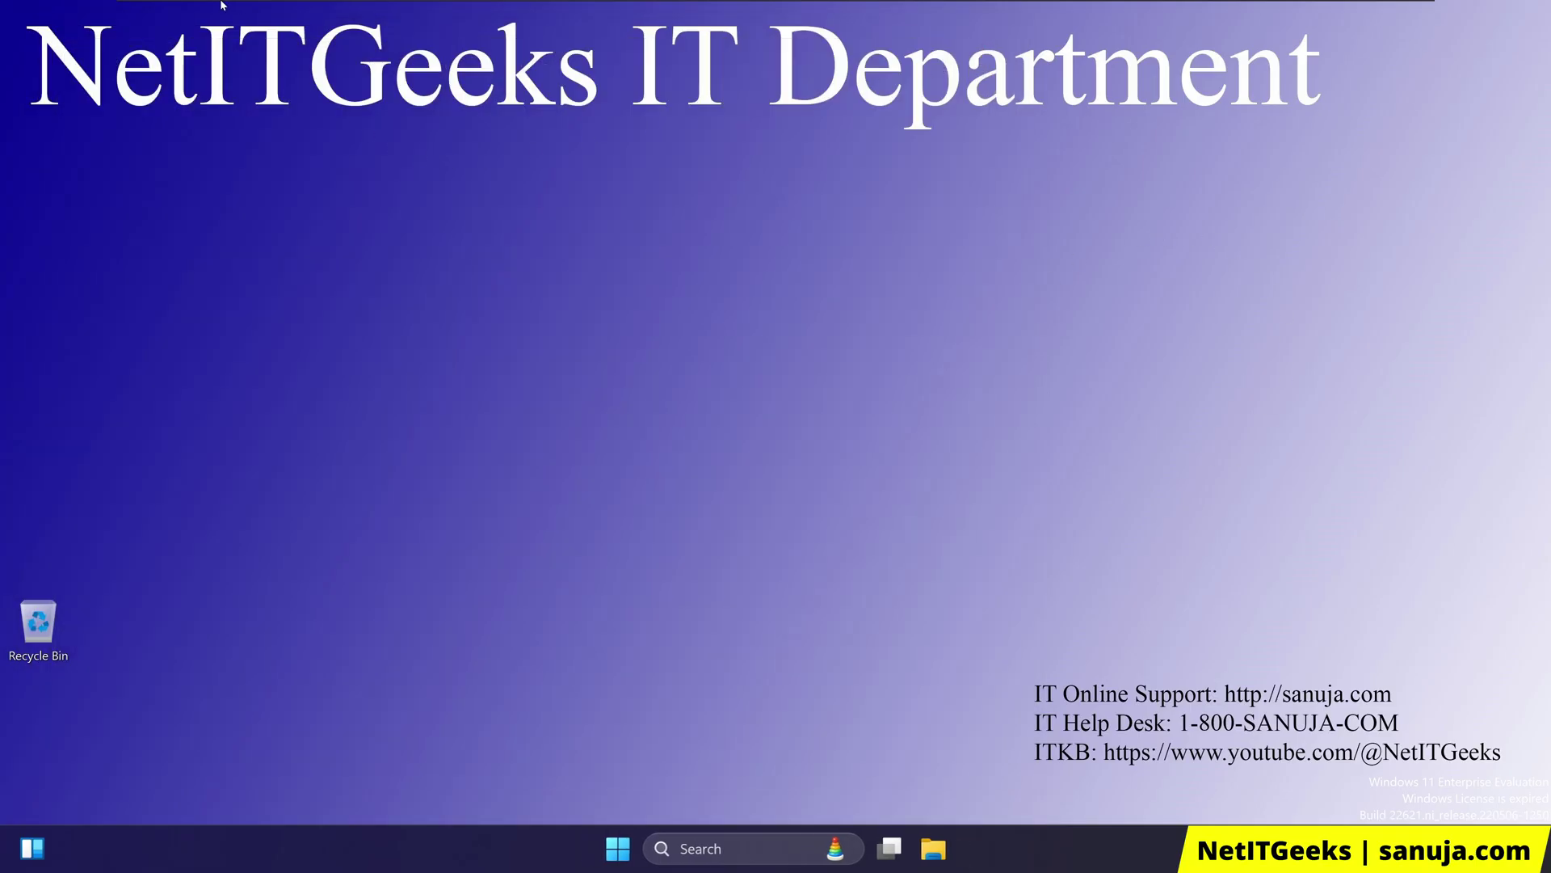
On the Windows Server VM, open Group Policy Management from Server Manager's Tools menu.
mouse_move(223, 4)
left_click(590, 15)
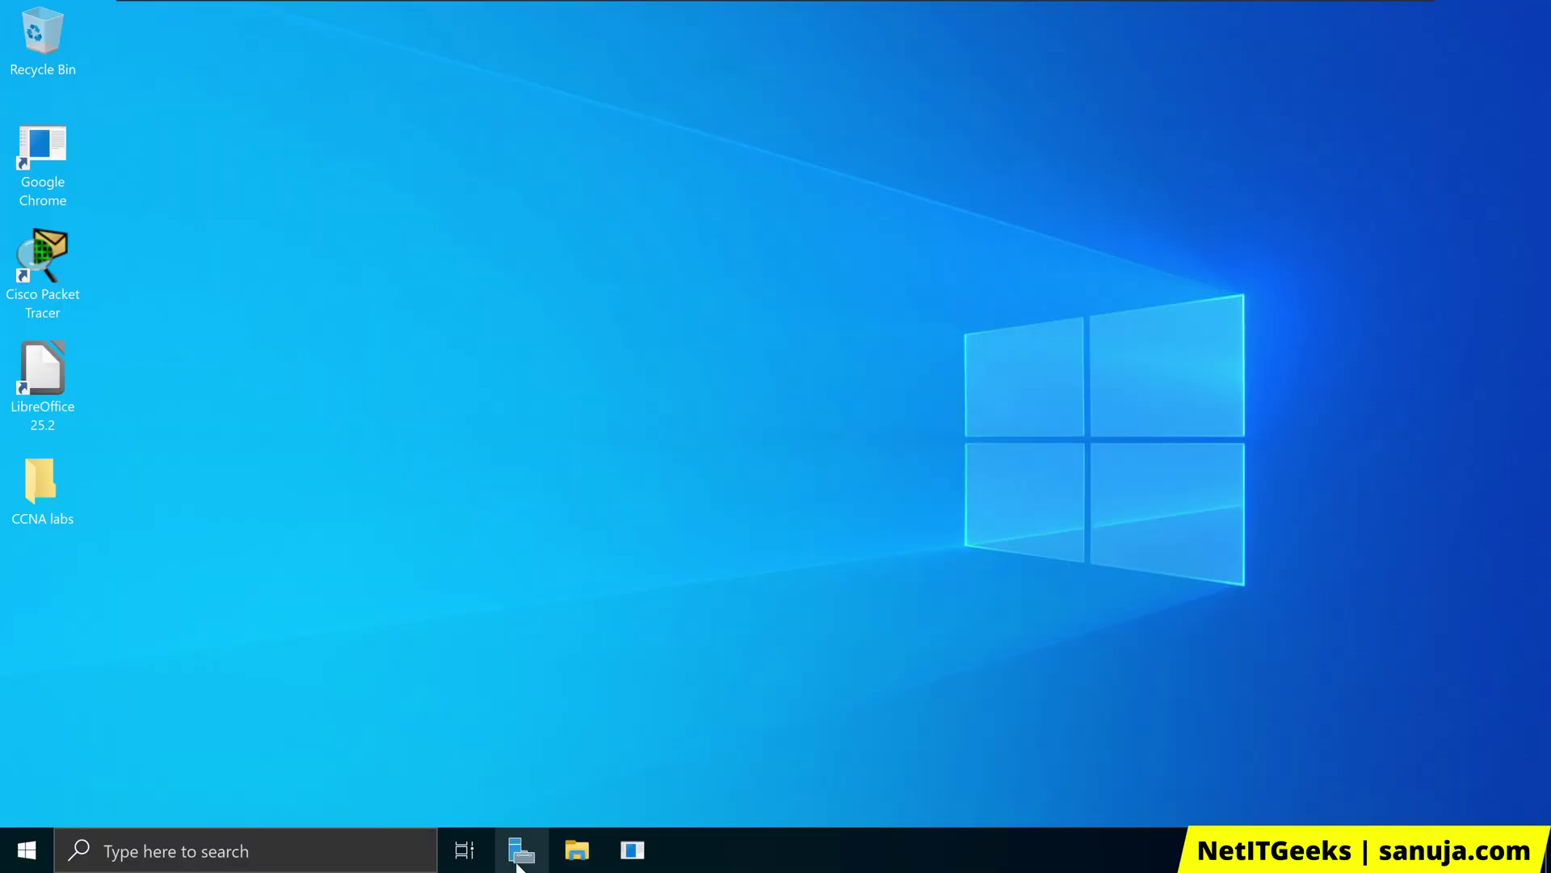
left_click(518, 851)
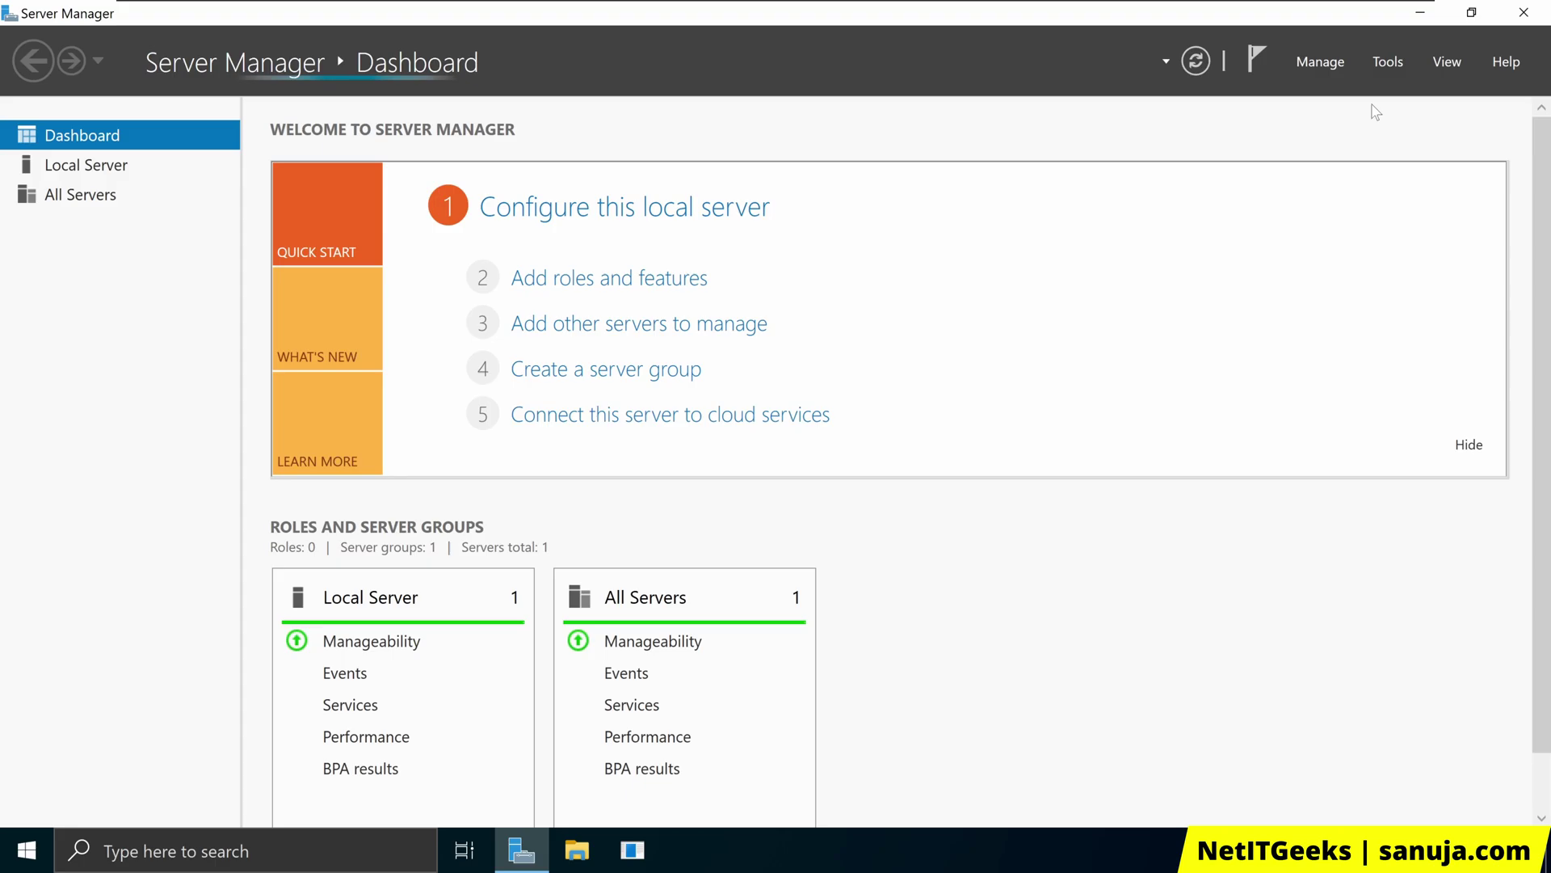
left_click(1385, 63)
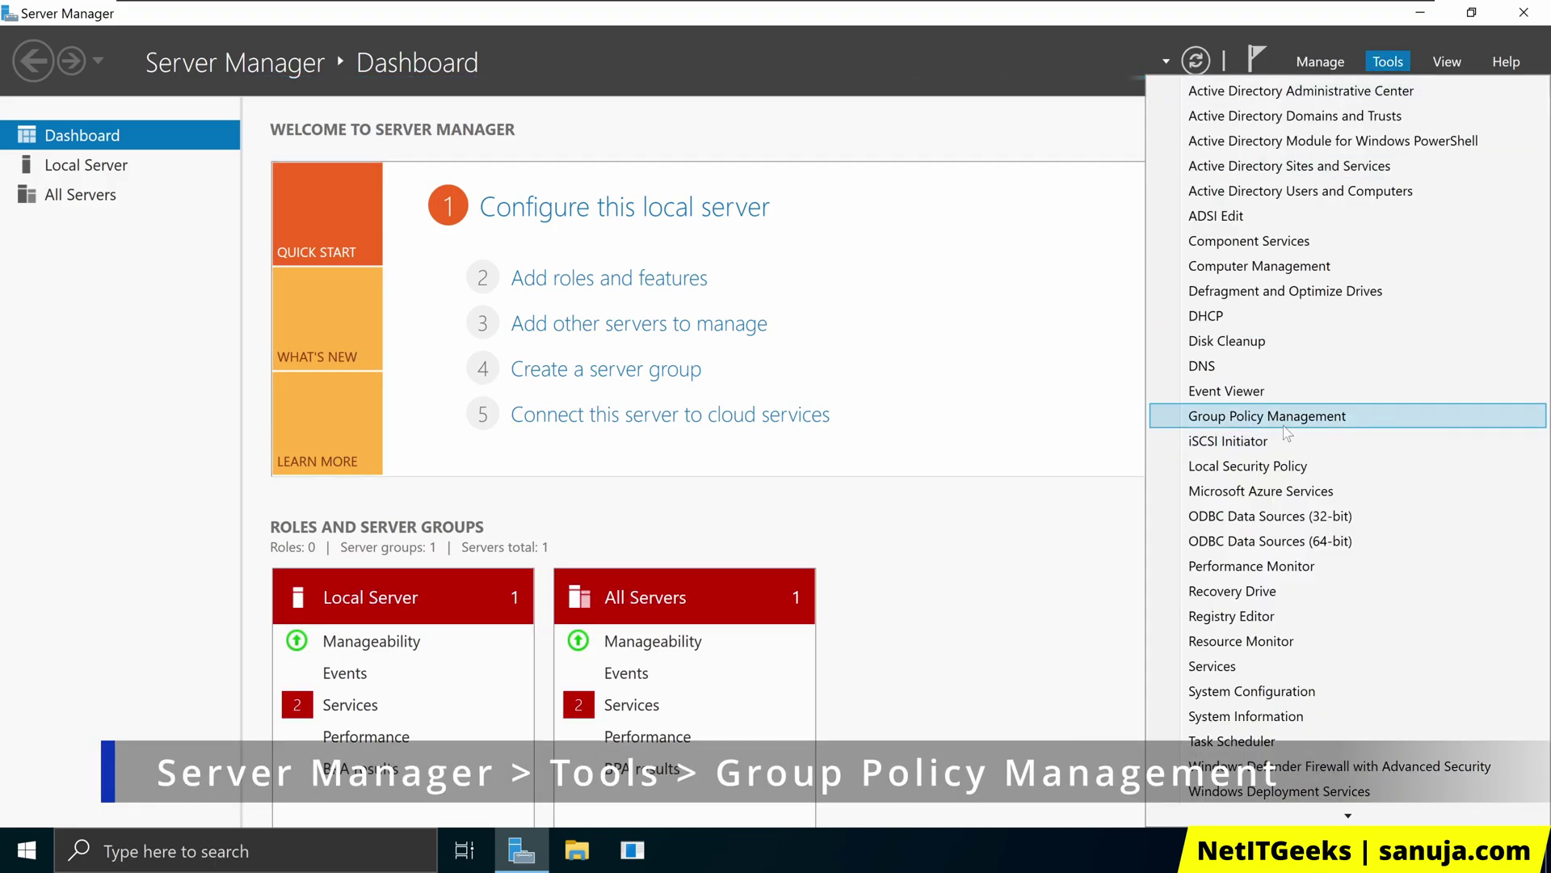
left_click(1309, 418)
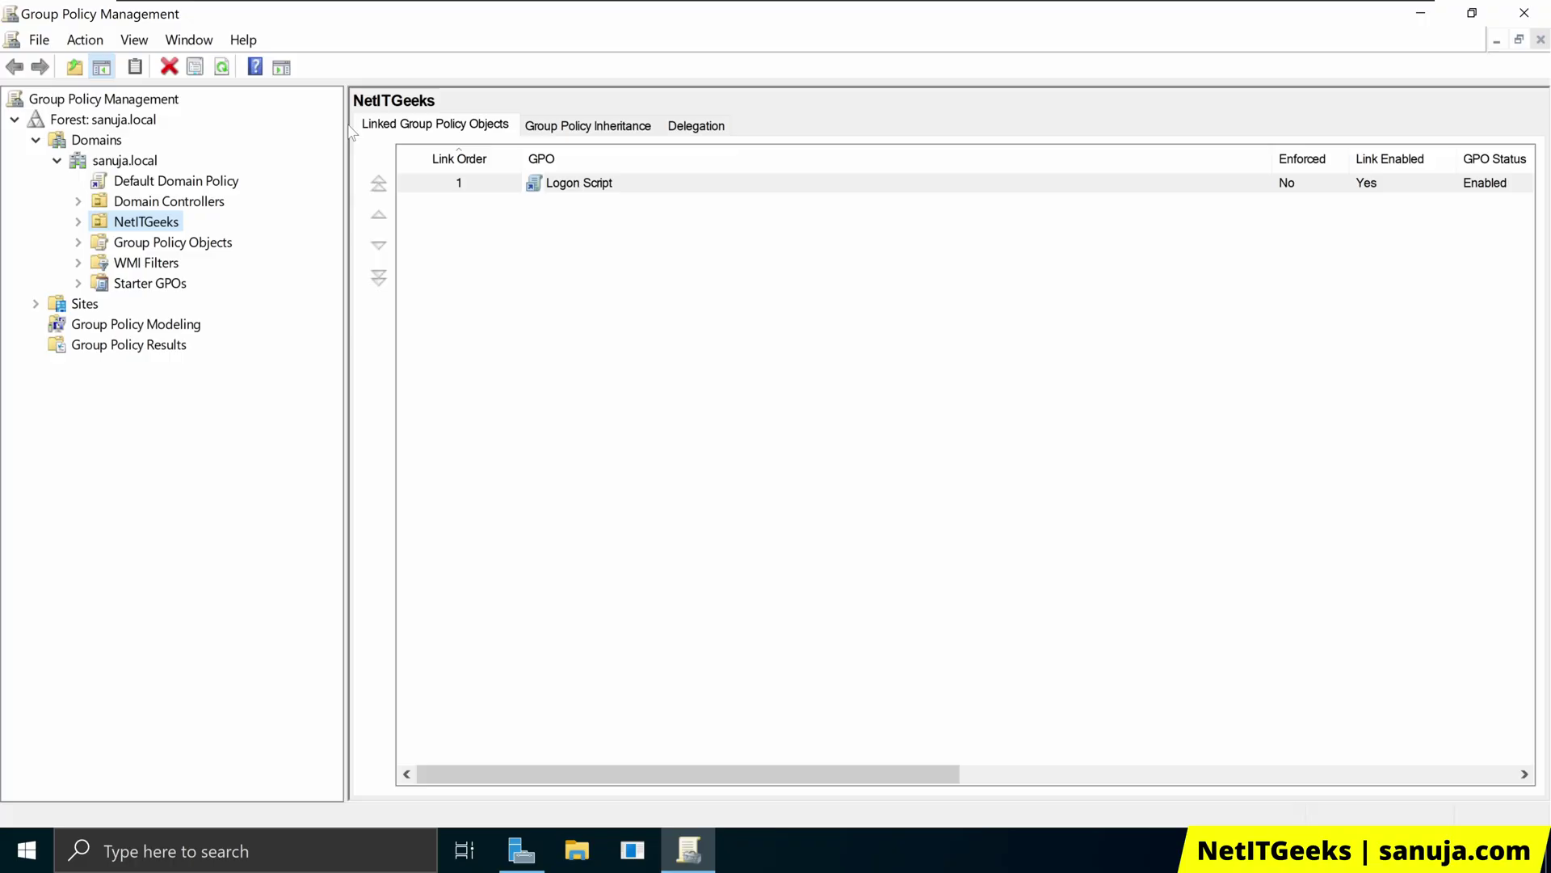
Expand the NetITGeeks OU to reveal its Logon Script link and child OUs.
left_click(78, 222)
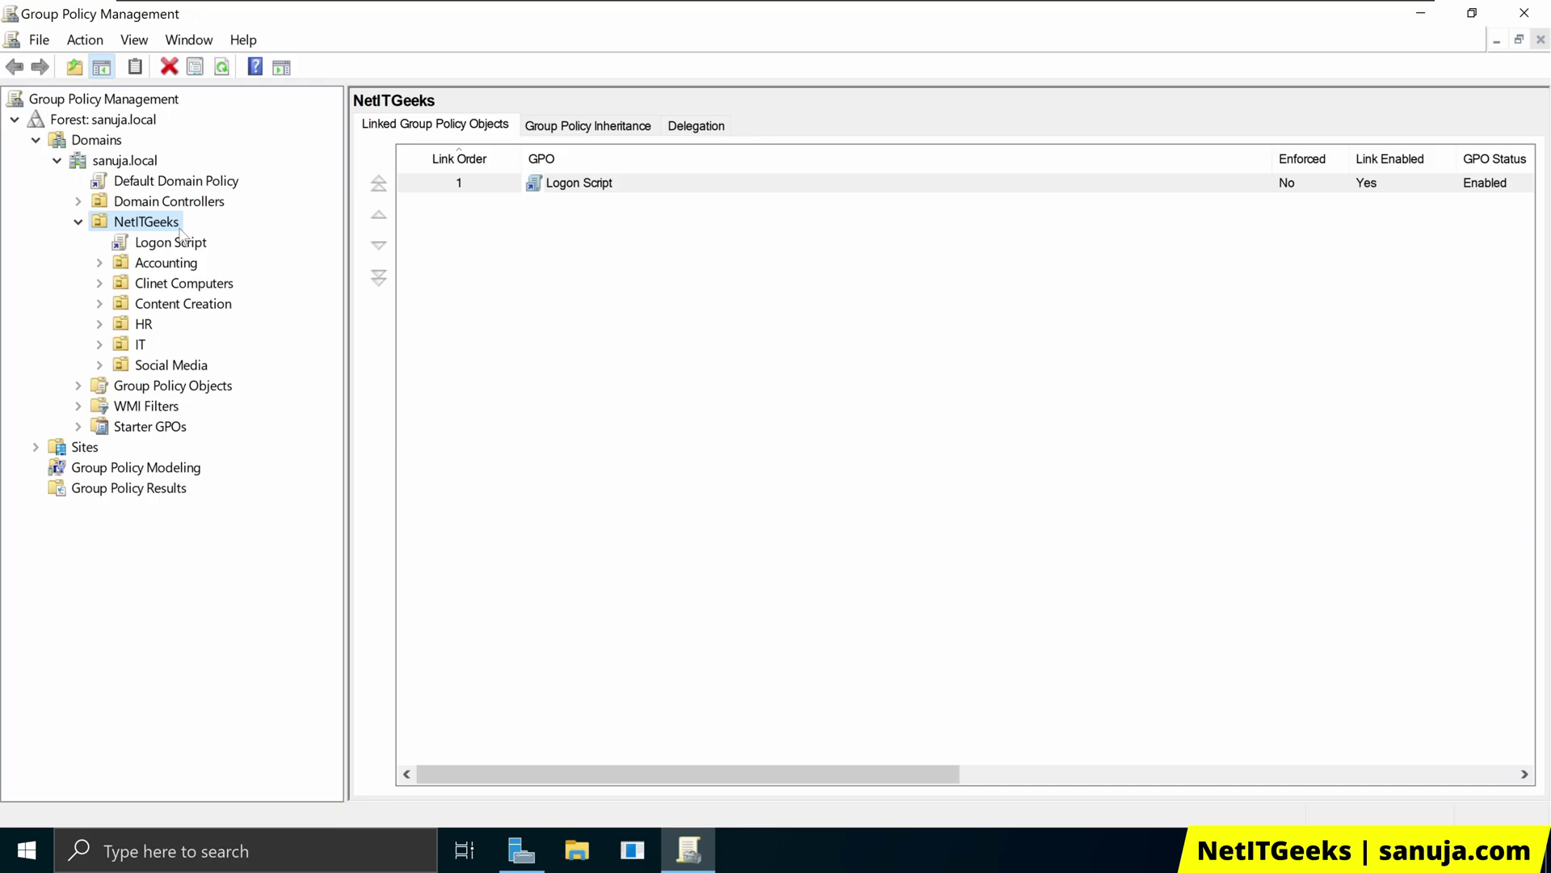
Create a GPO named 'Block Microsoft Store' and link it to NetITGeeks.
right_click(155, 229)
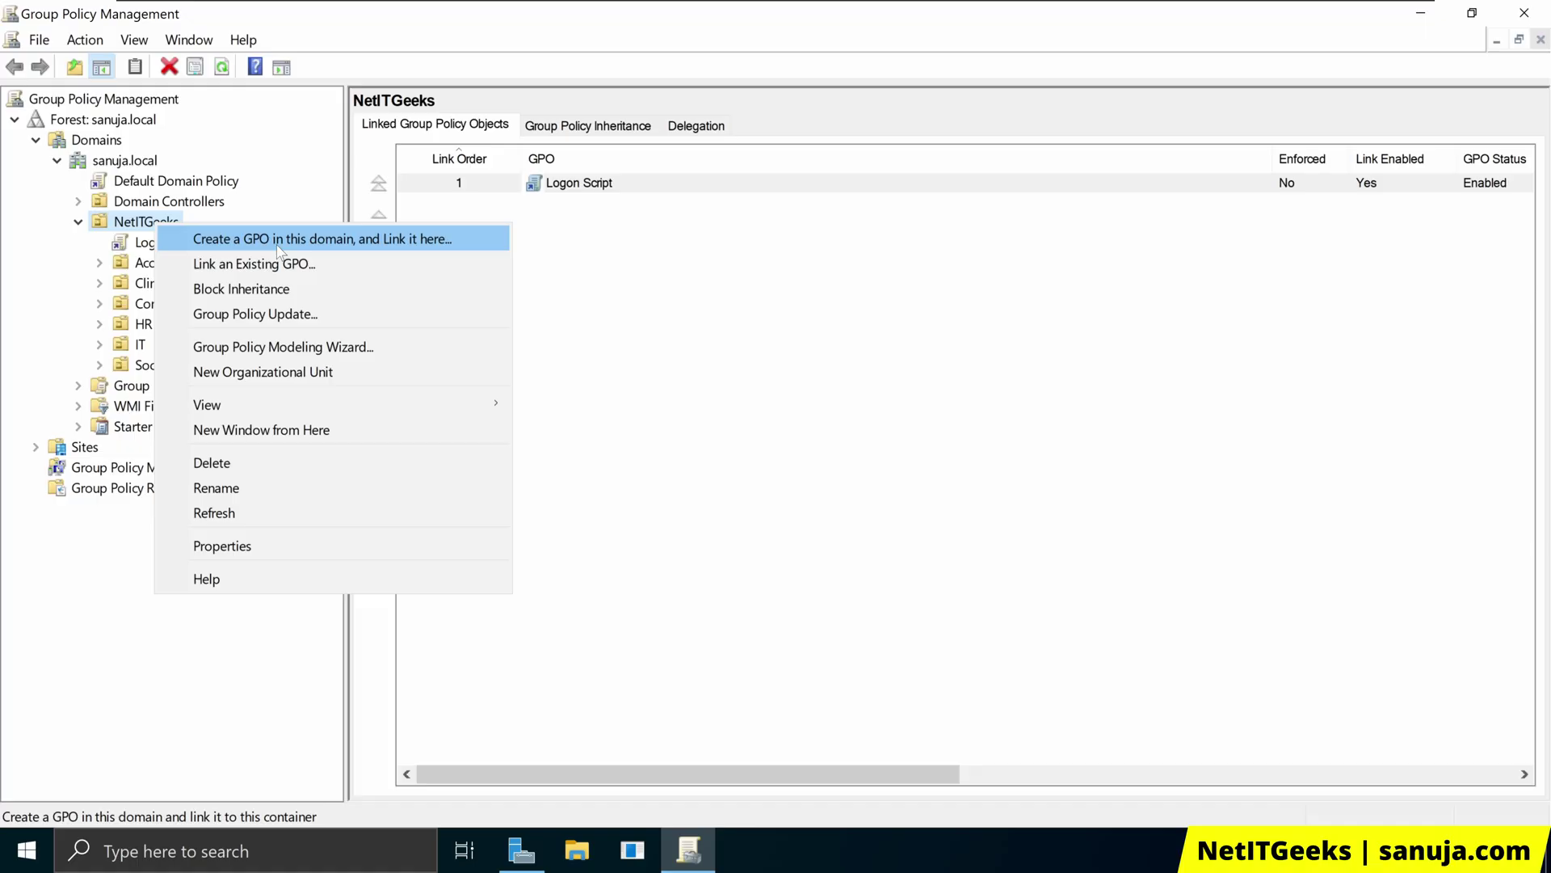
left_click(432, 243)
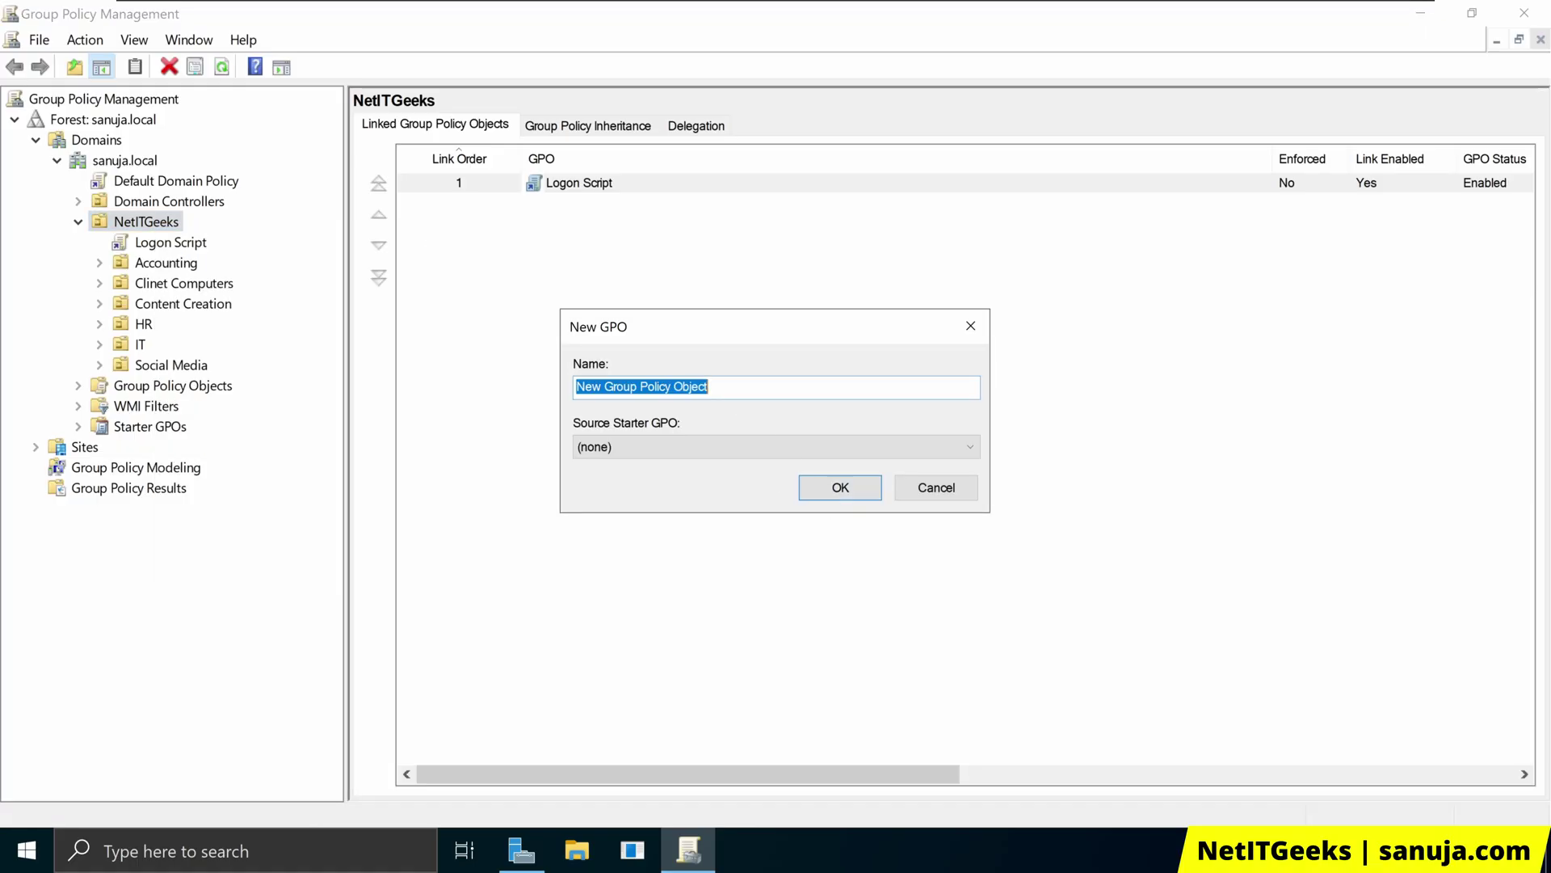
type("B")
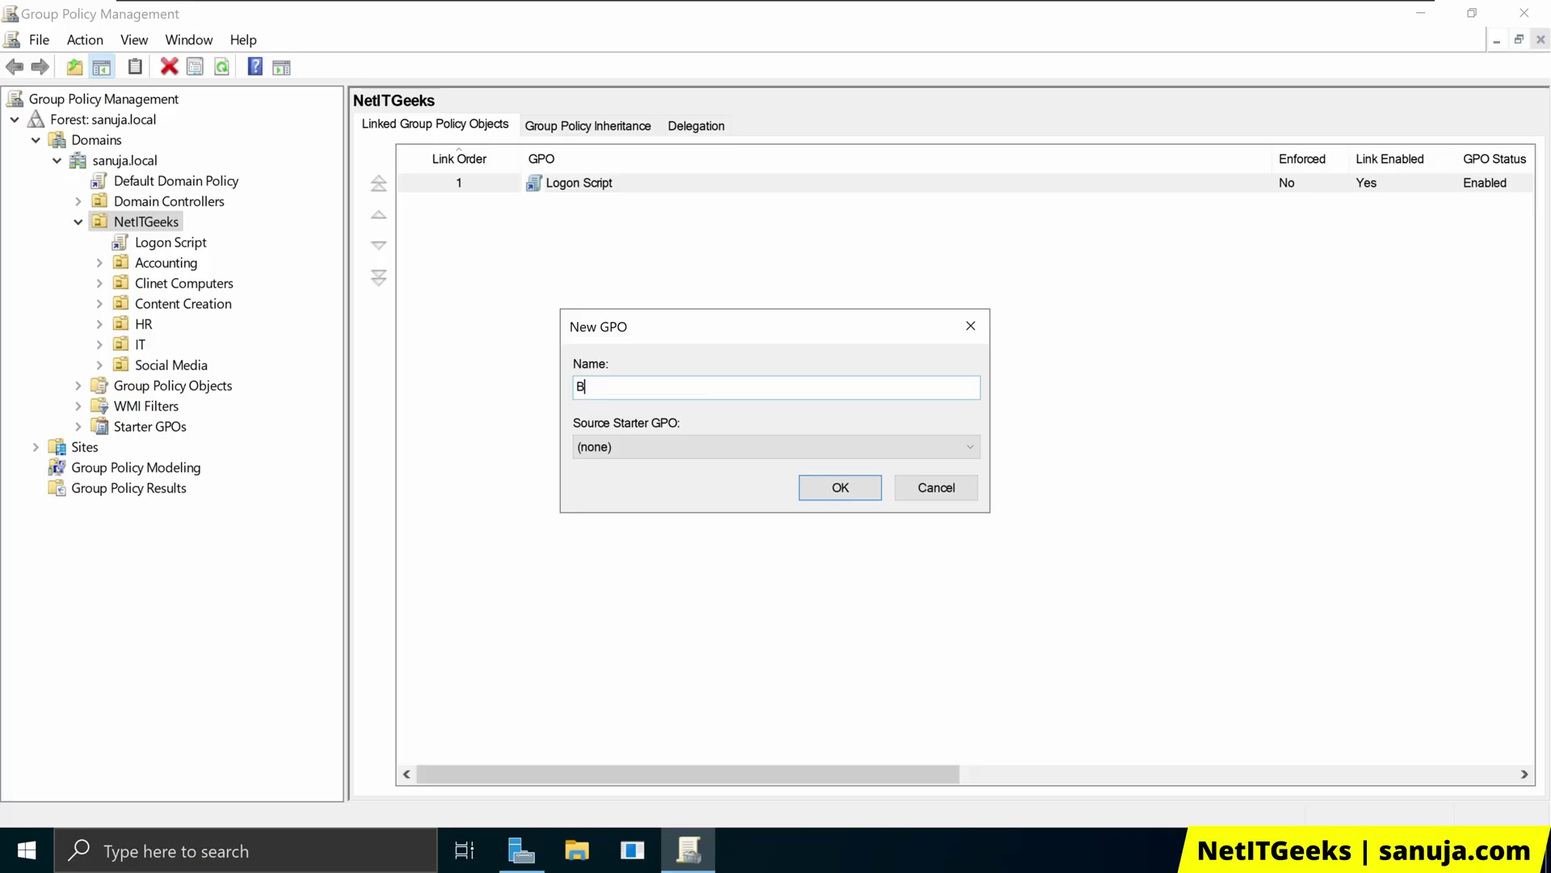
type("lock Microsoft Store")
key("Return")
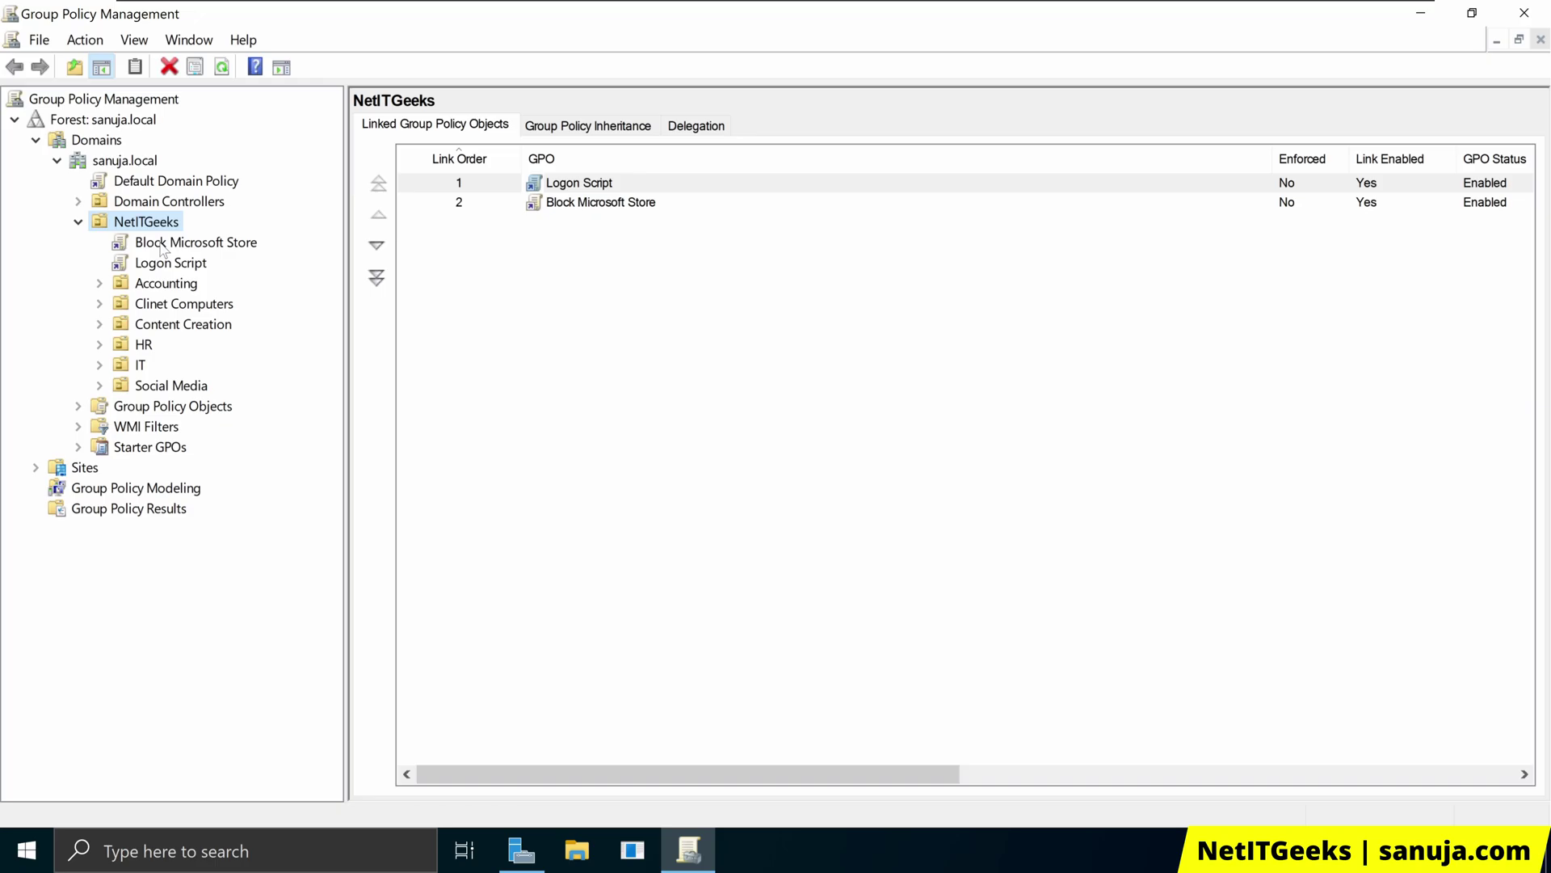
Select Block Microsoft Store and dismiss the linked-GPO notice to view its Authenticated Users scope.
left_click(191, 244)
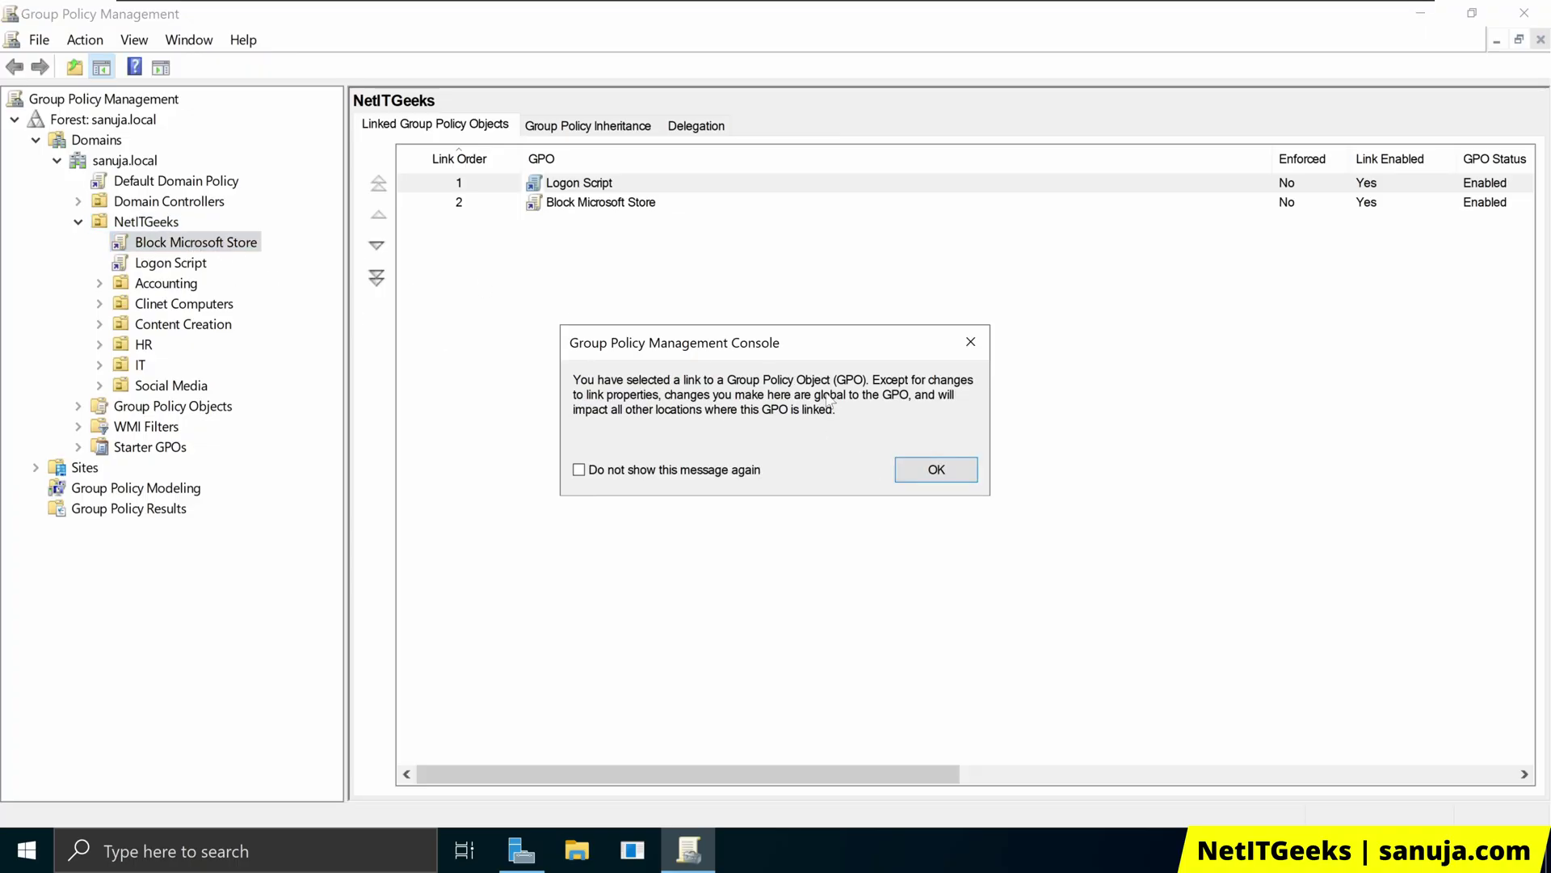
left_click(909, 470)
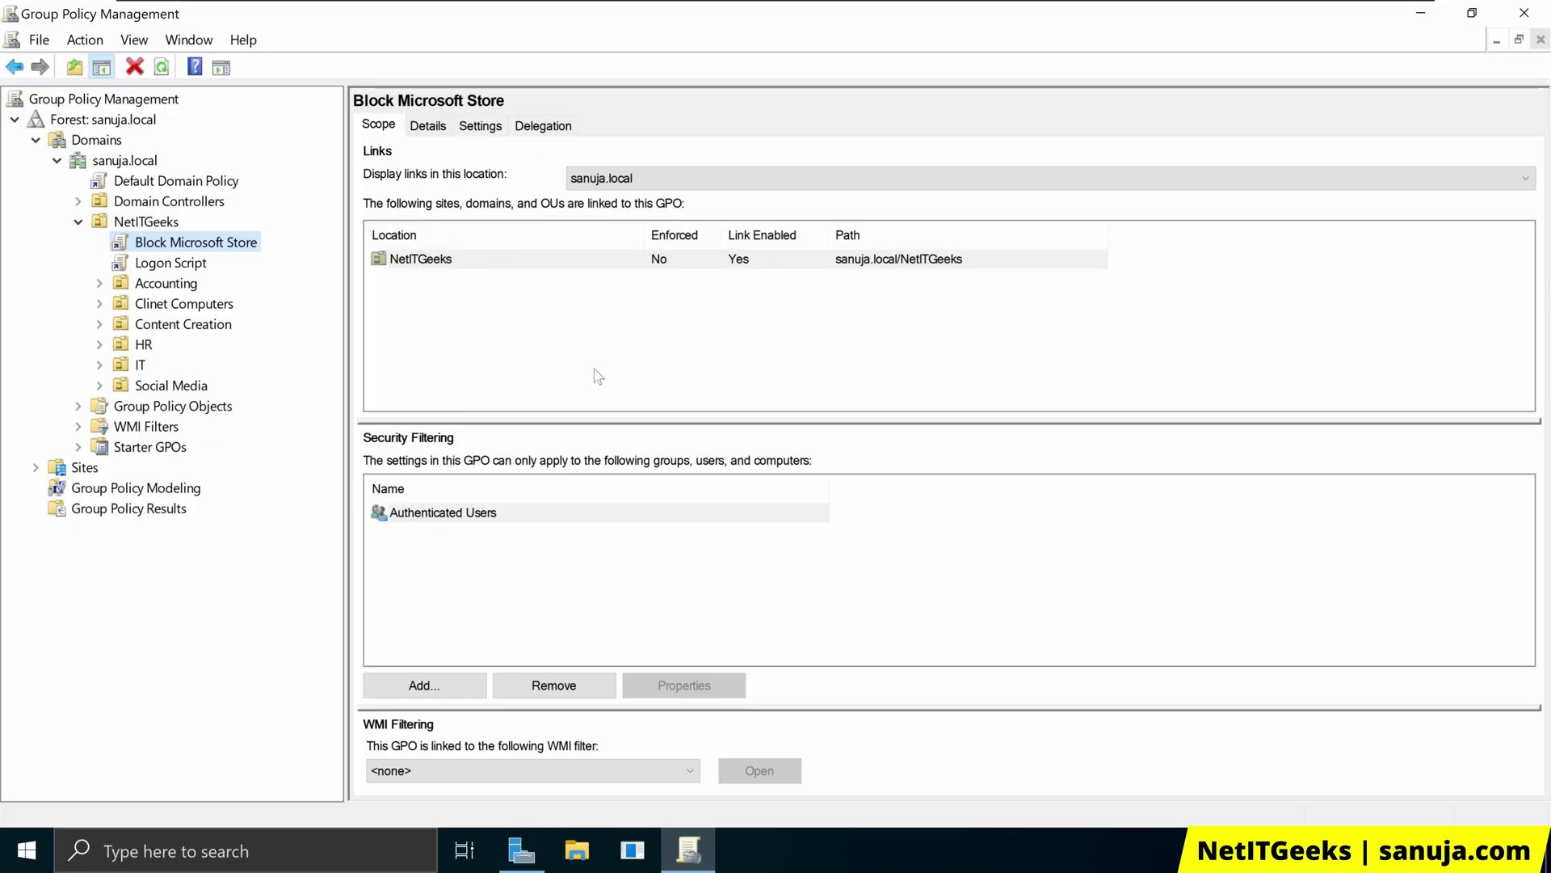
Open Block Microsoft Store in a maximized editor with a widened folder tree.
right_click(238, 252)
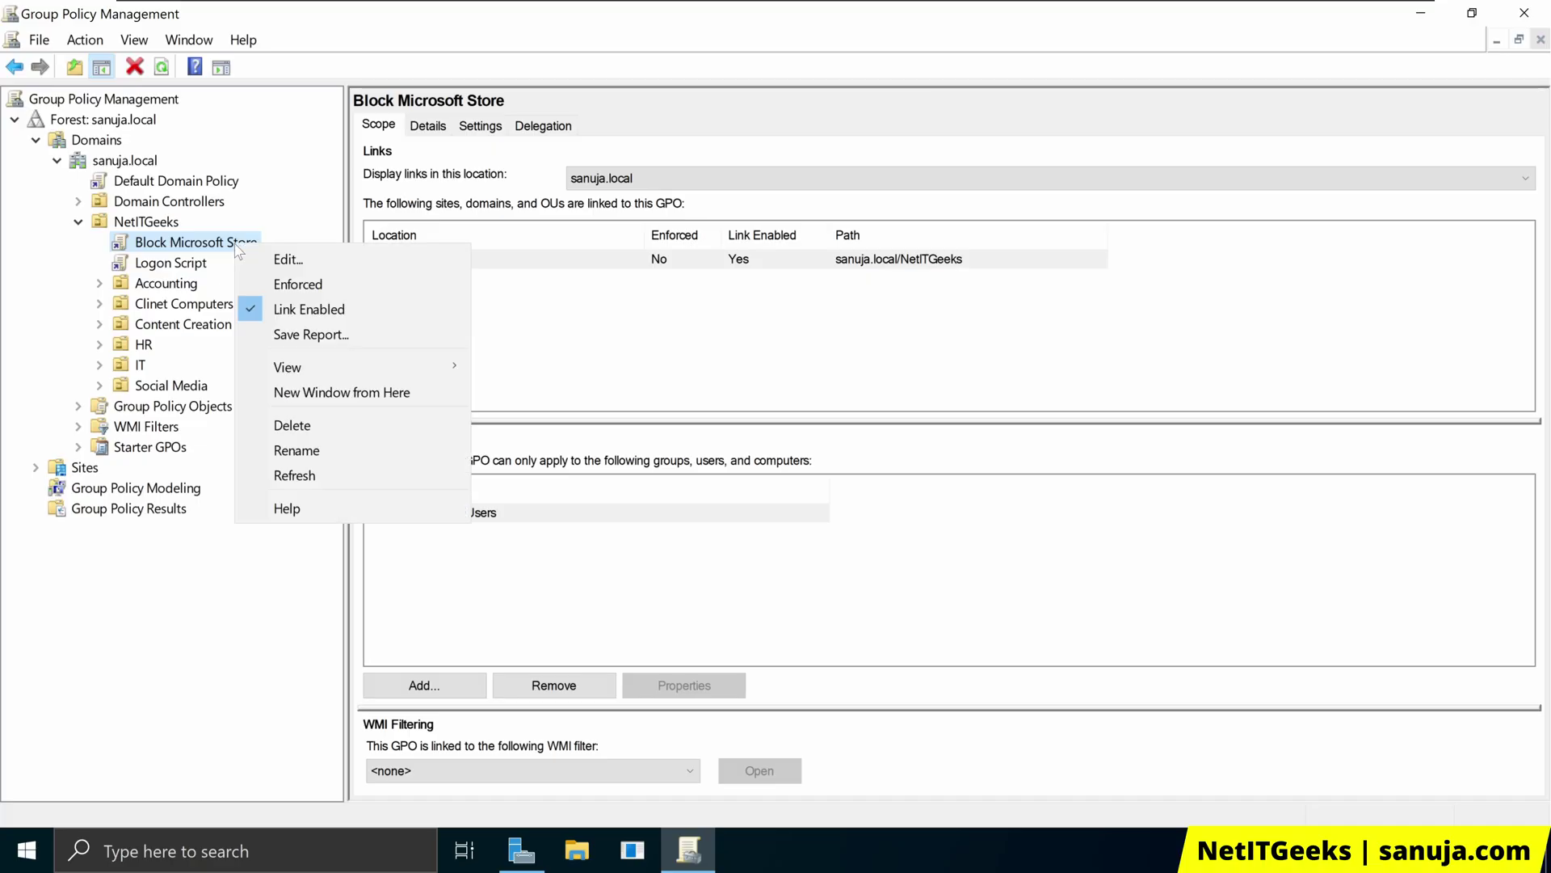
left_click(300, 267)
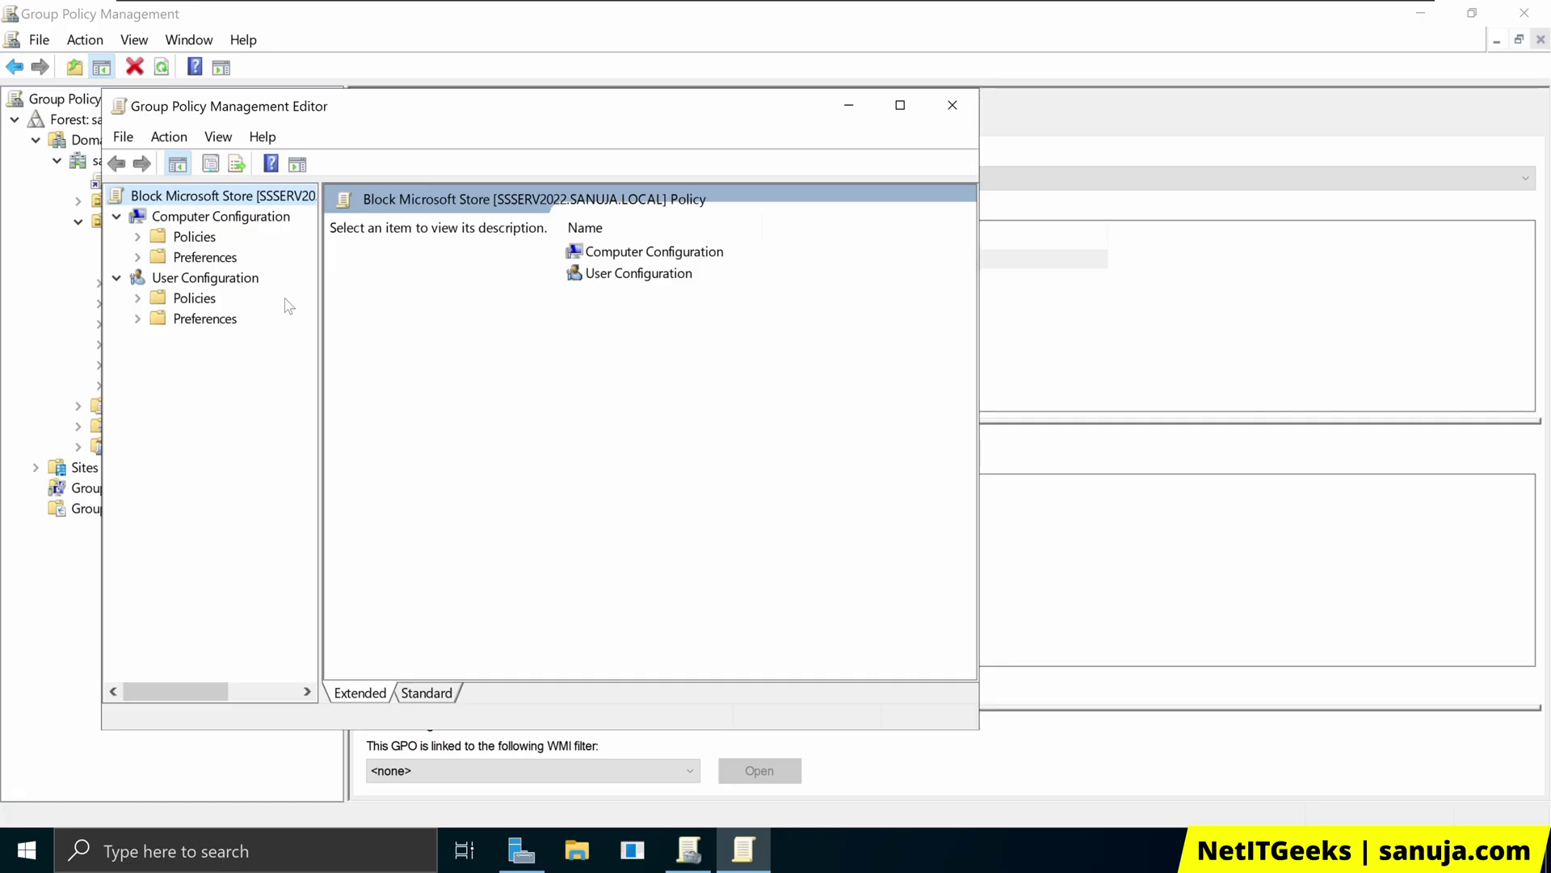
left_click(898, 106)
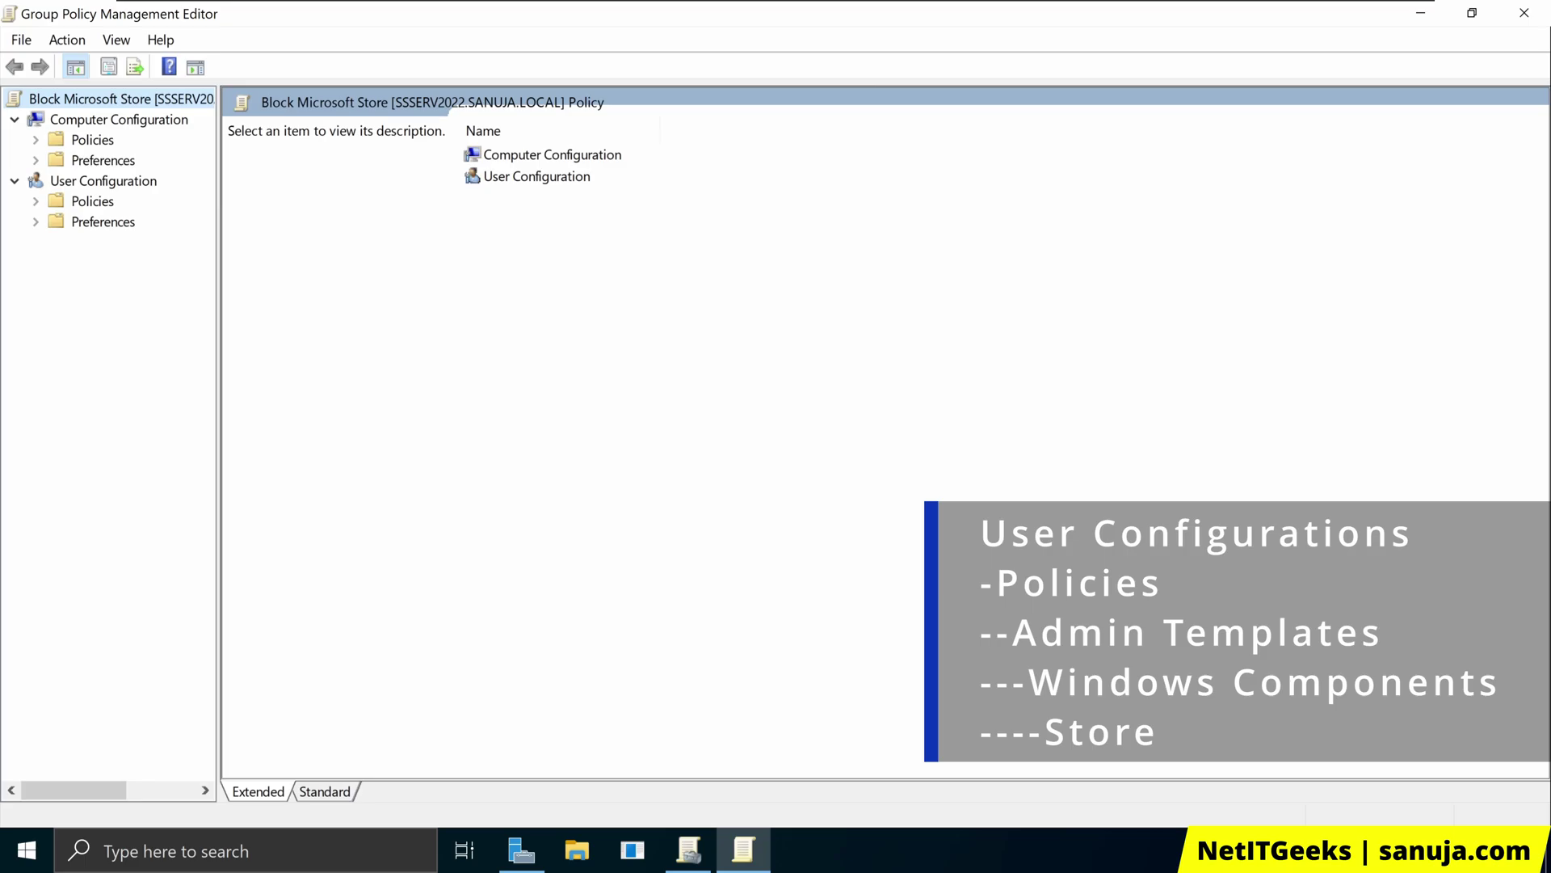
left_click_drag(218, 373, 392, 374)
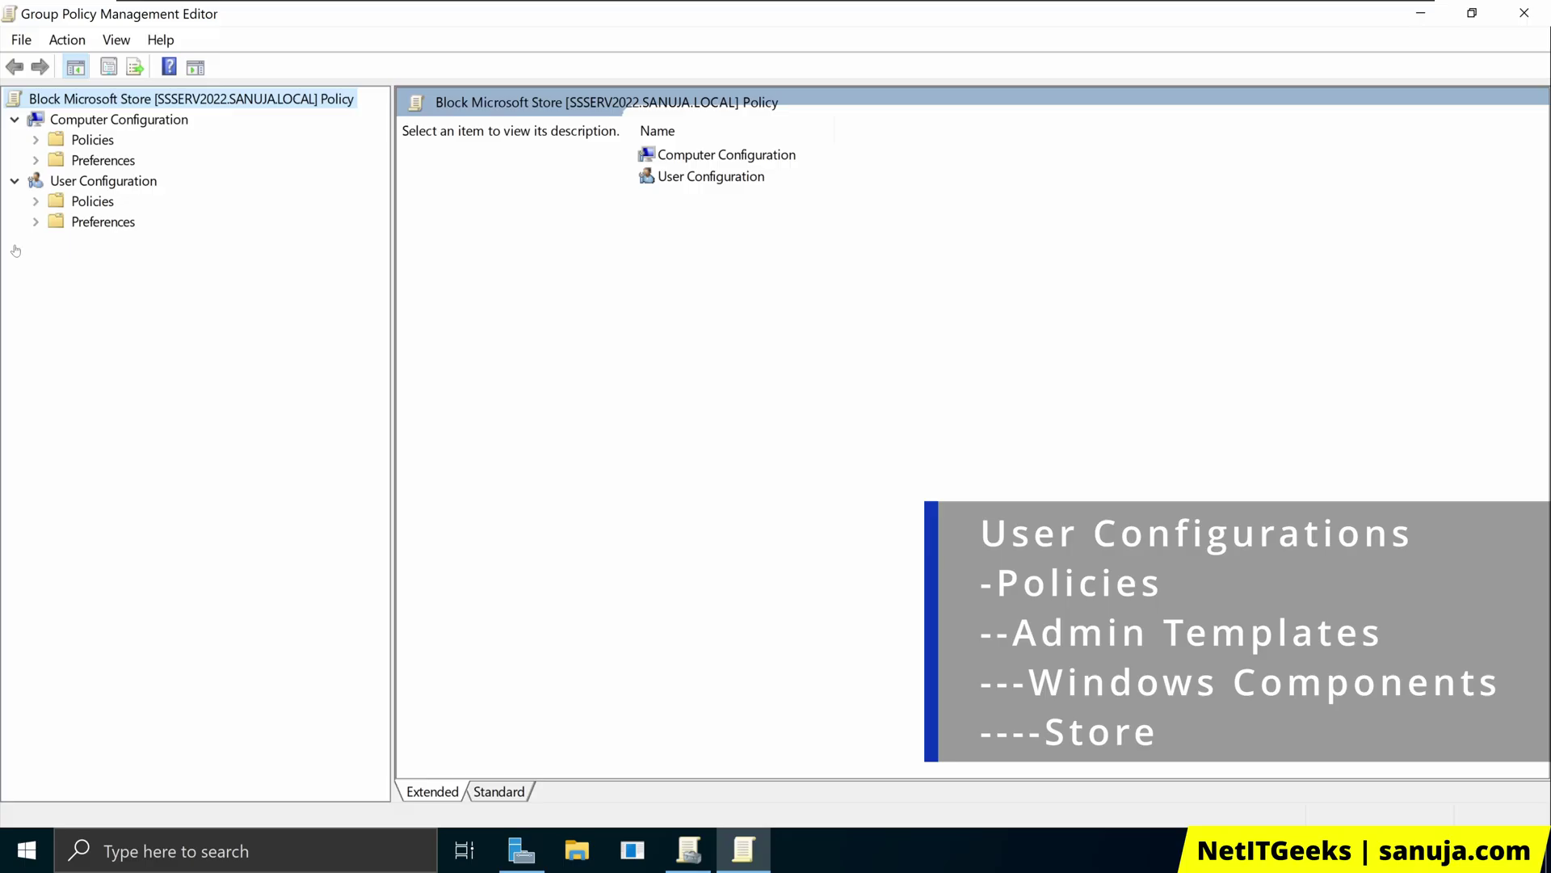
Navigate User Configuration > Policies > Administrative Templates > Windows Components > Store.
left_click(35, 202)
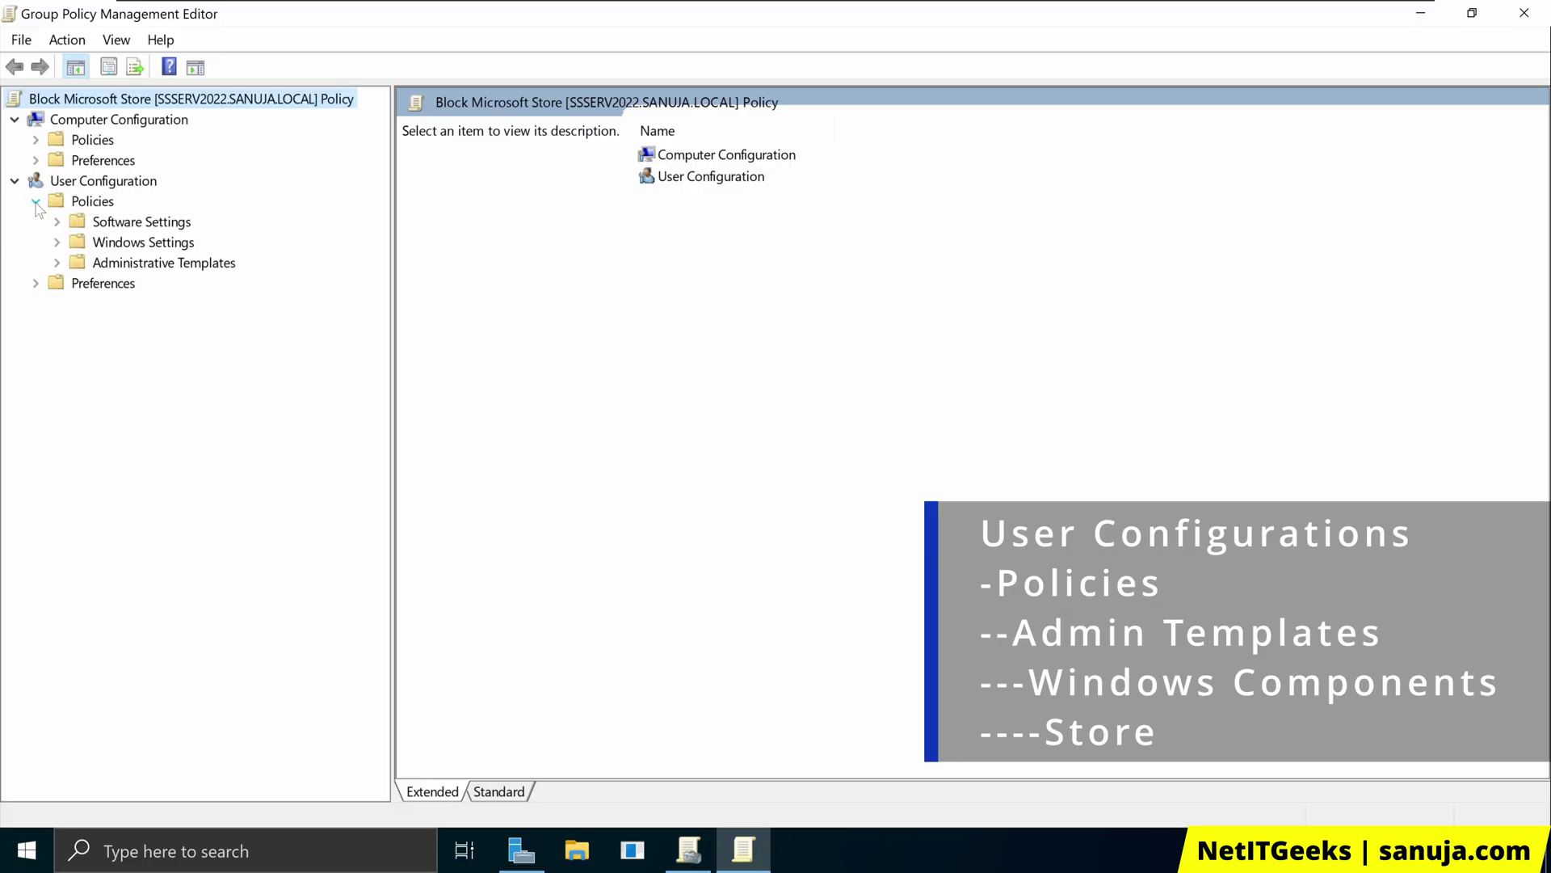
left_click(57, 263)
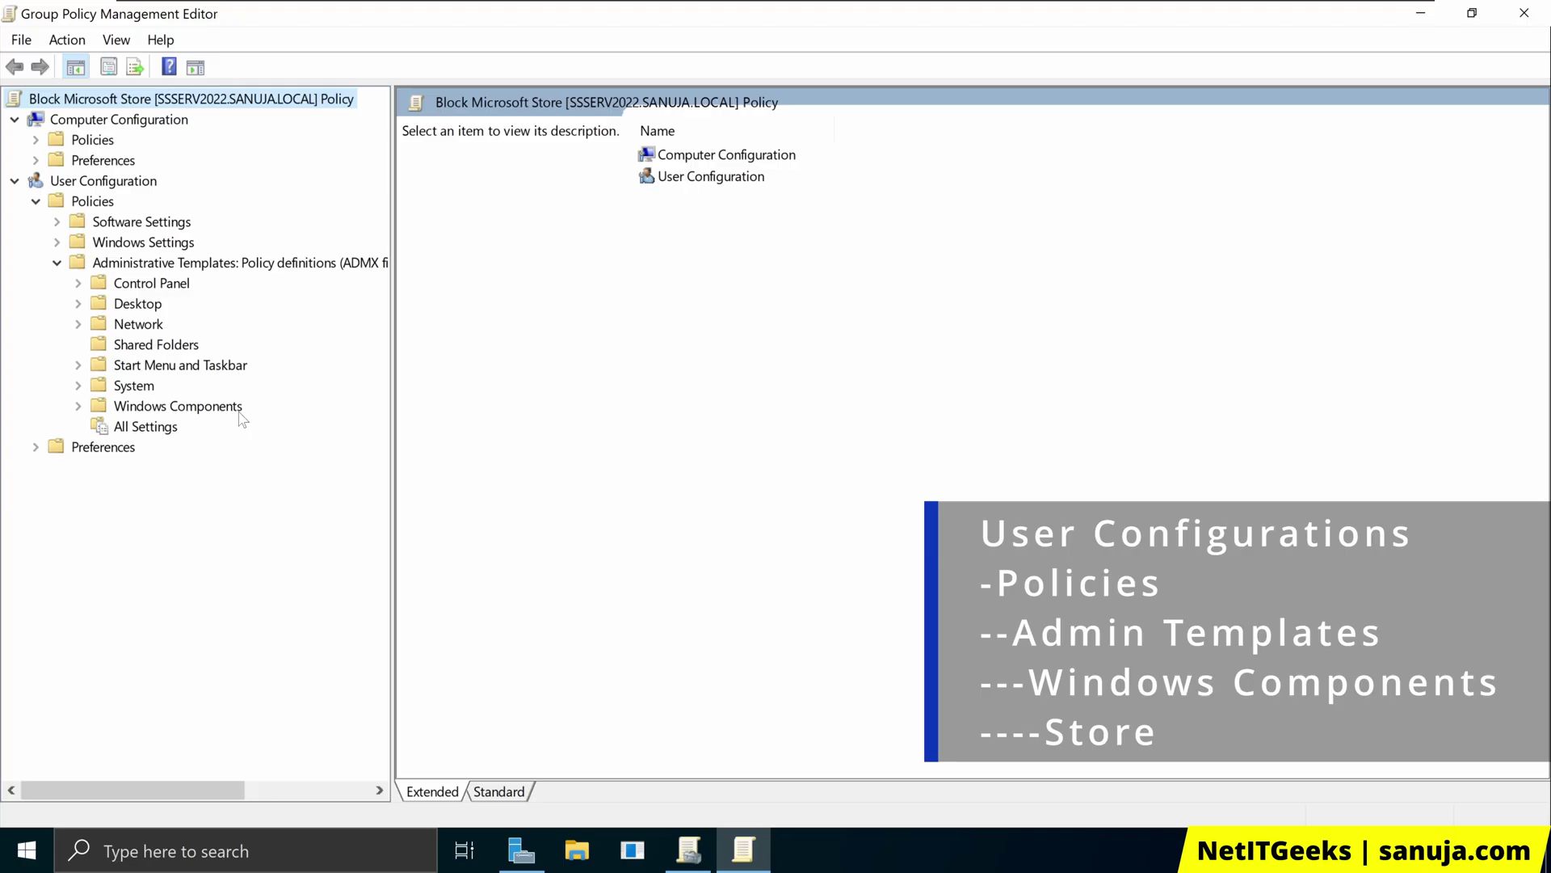
left_click(79, 410)
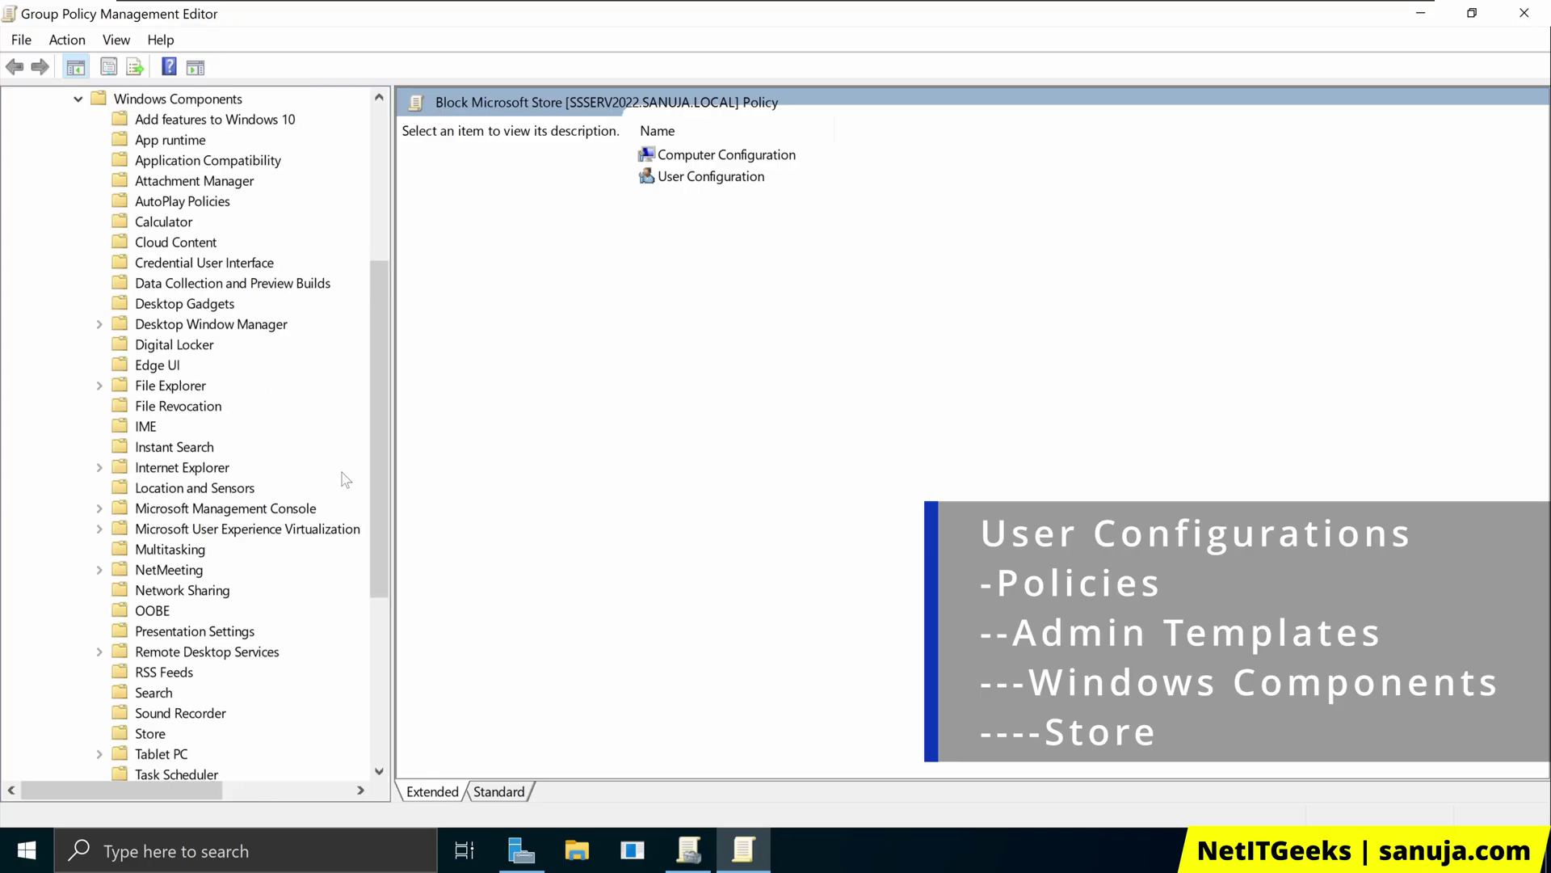
left_click(155, 736)
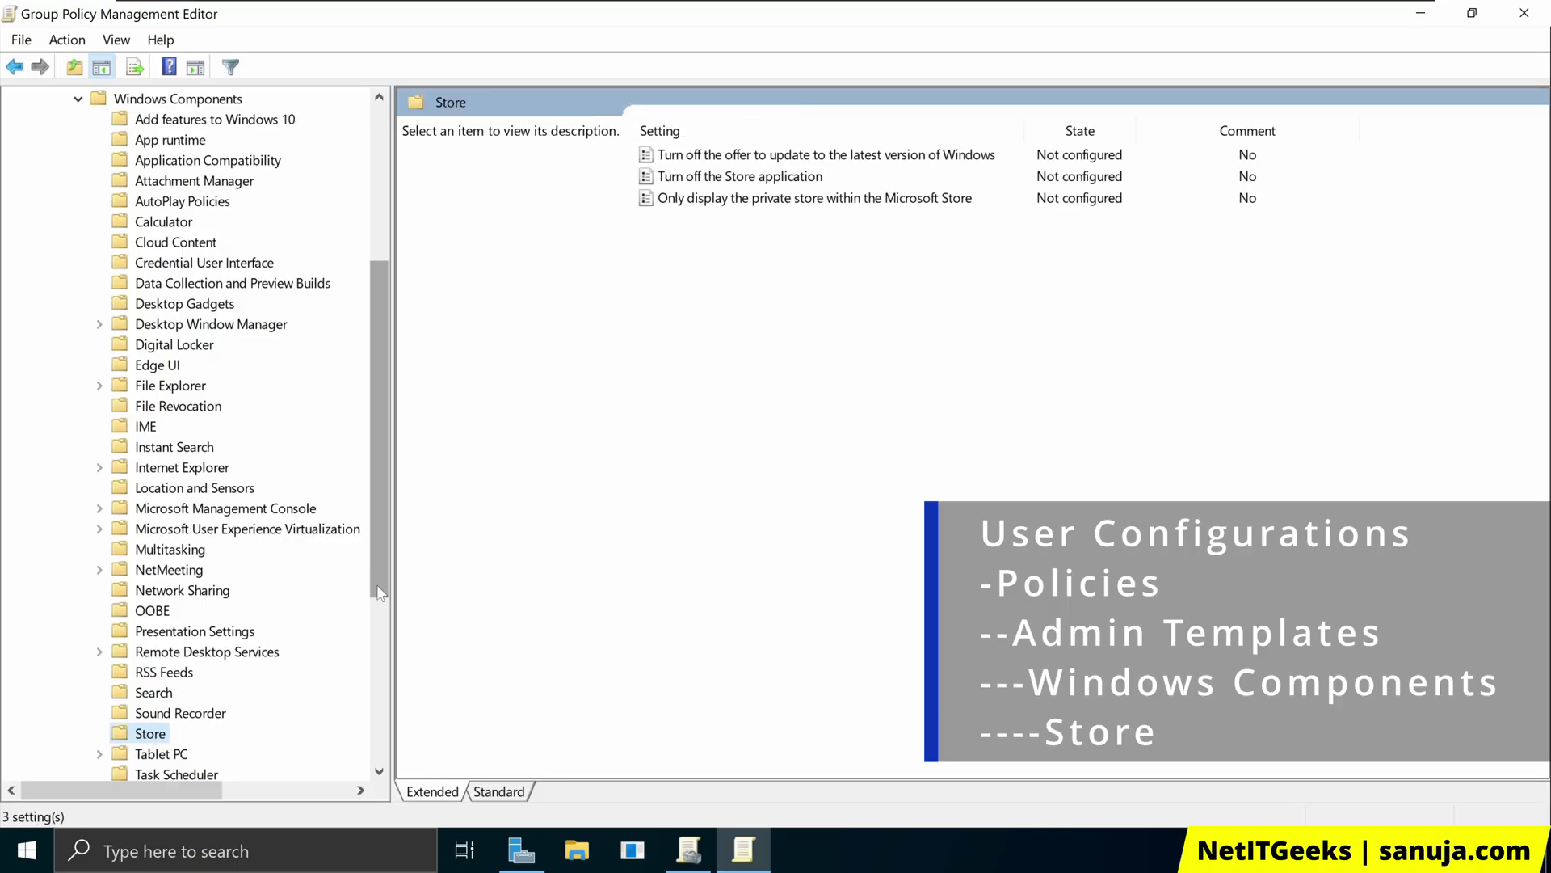
left_click_drag(369, 600, 370, 695)
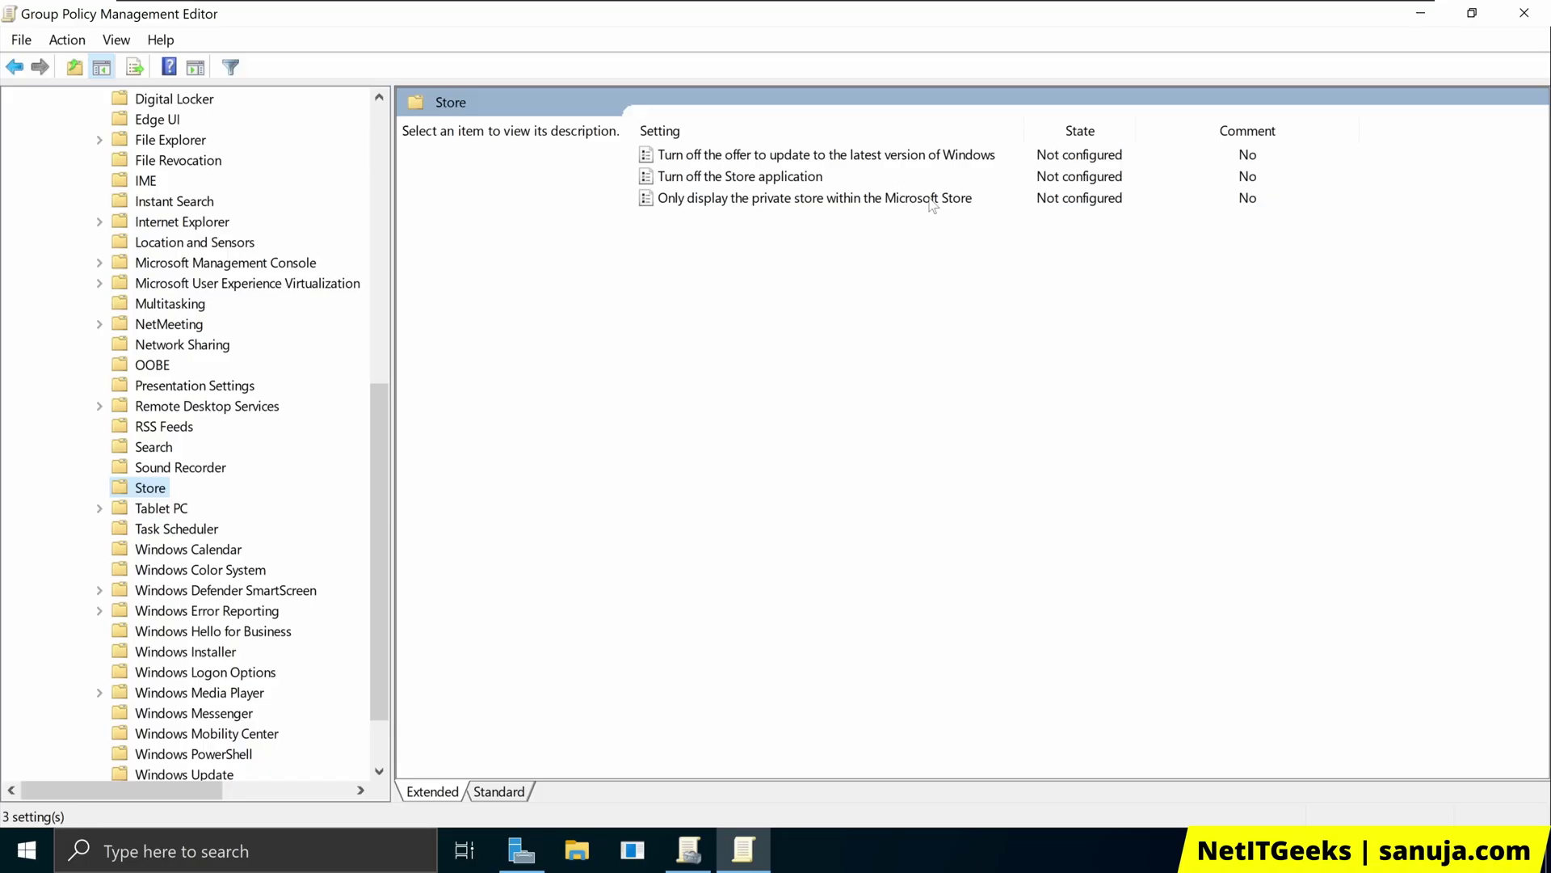
View the 'Turn off the Store application' description, then switch to the Windows 11 client.
left_click(729, 178)
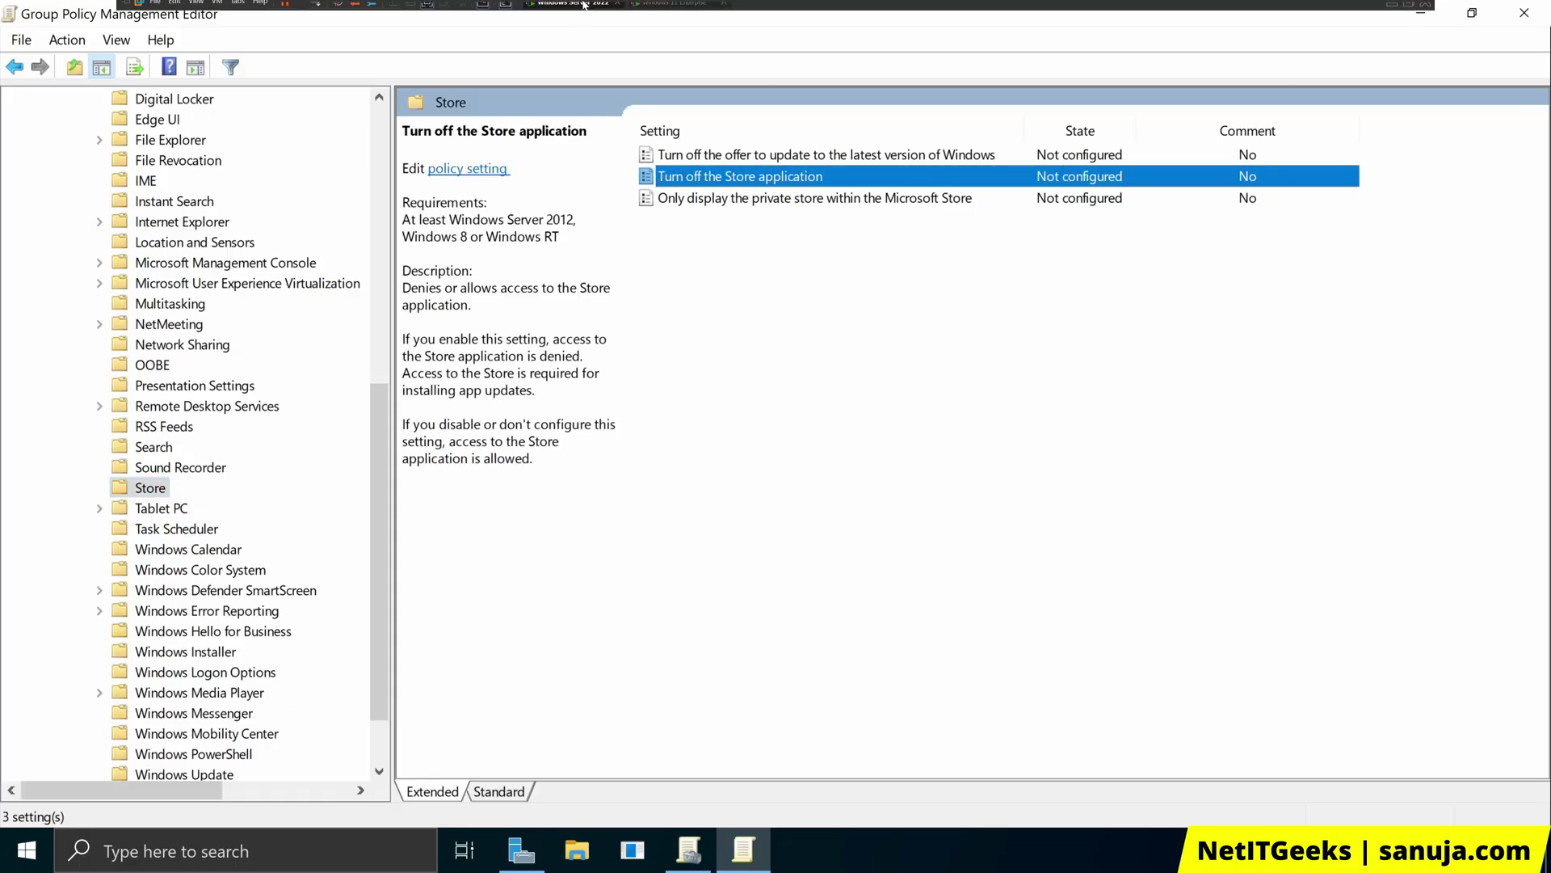
left_click(674, 11)
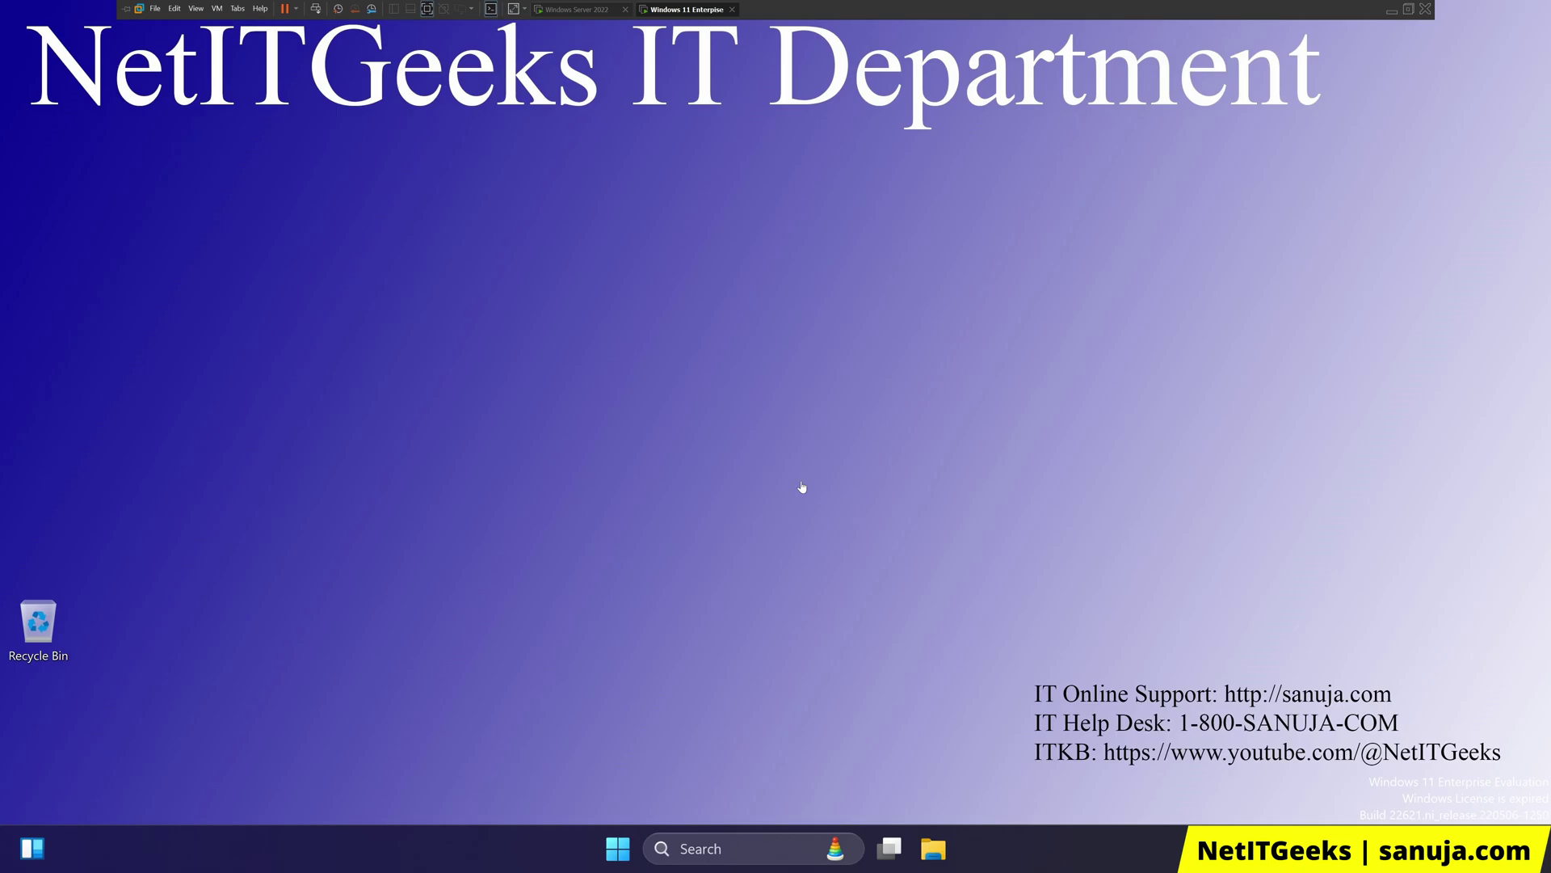
left_click(617, 848)
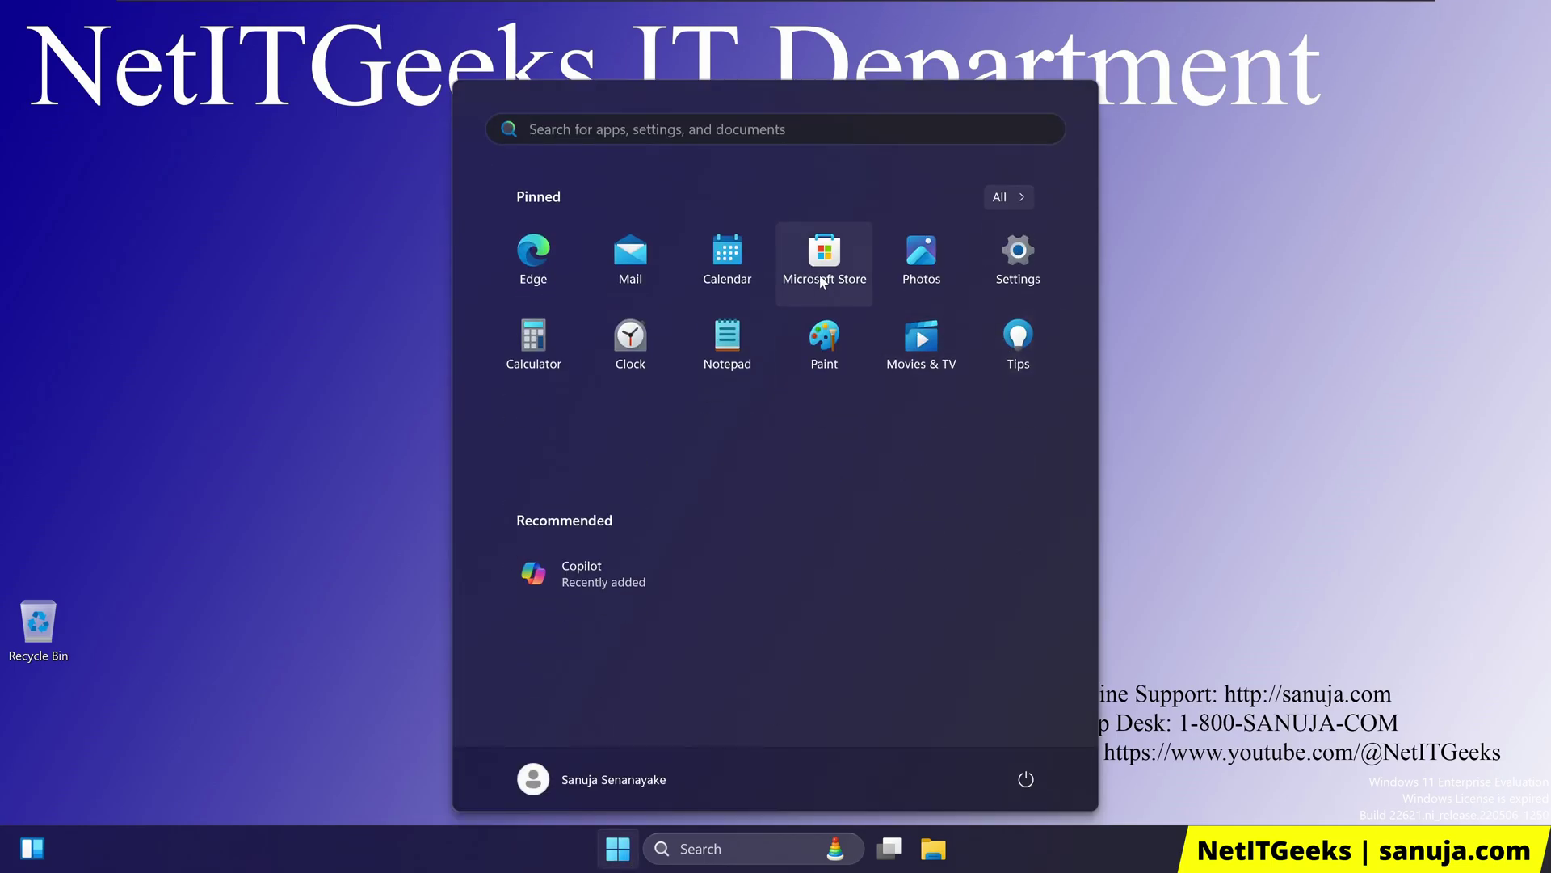
left_click(823, 260)
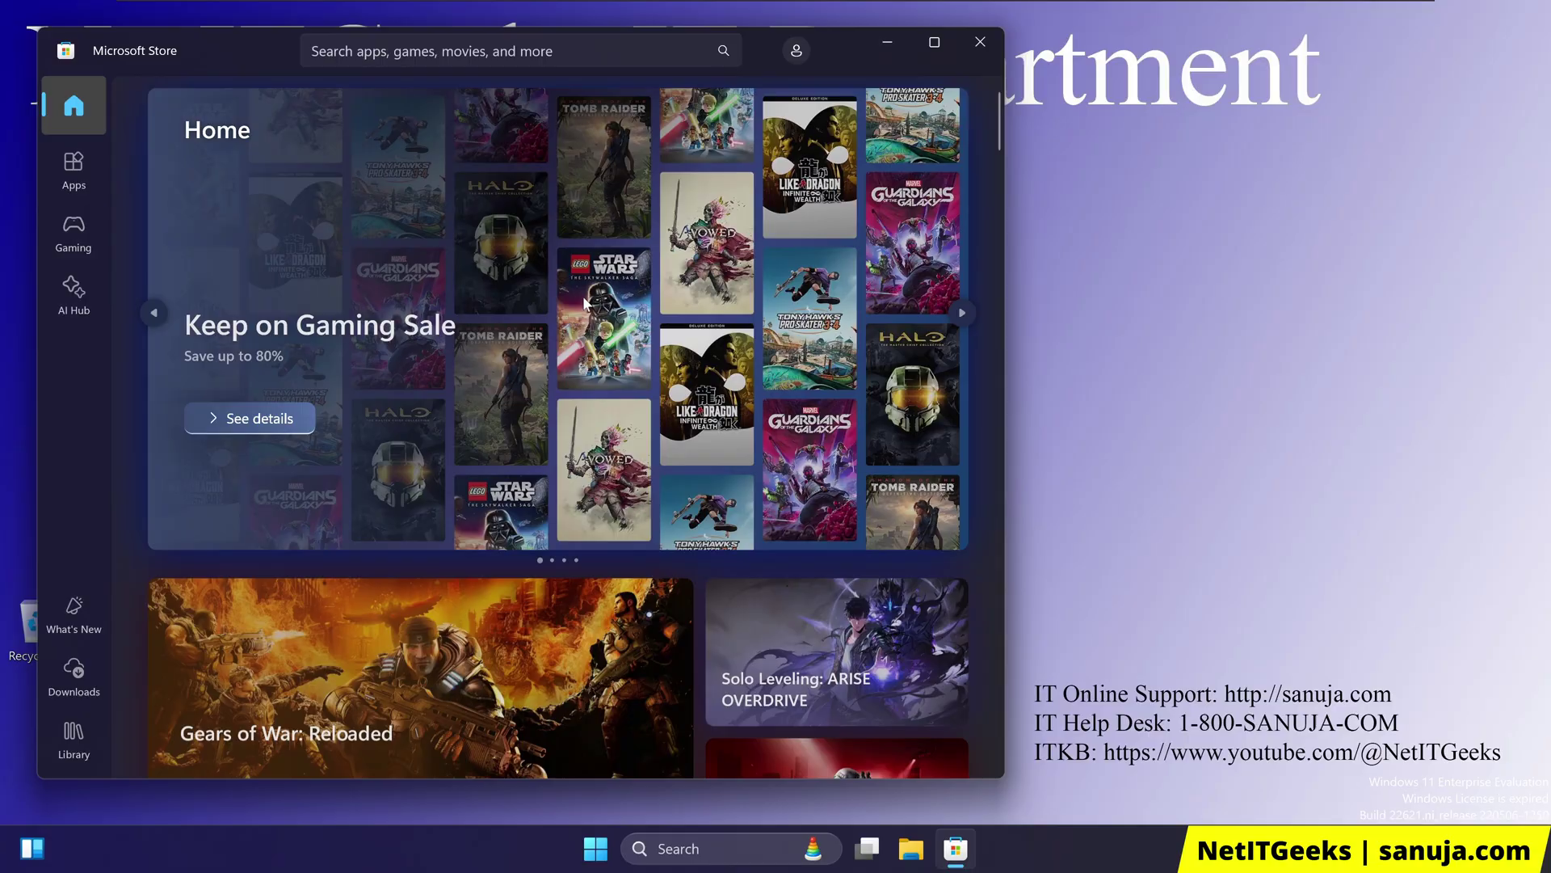
left_click(981, 42)
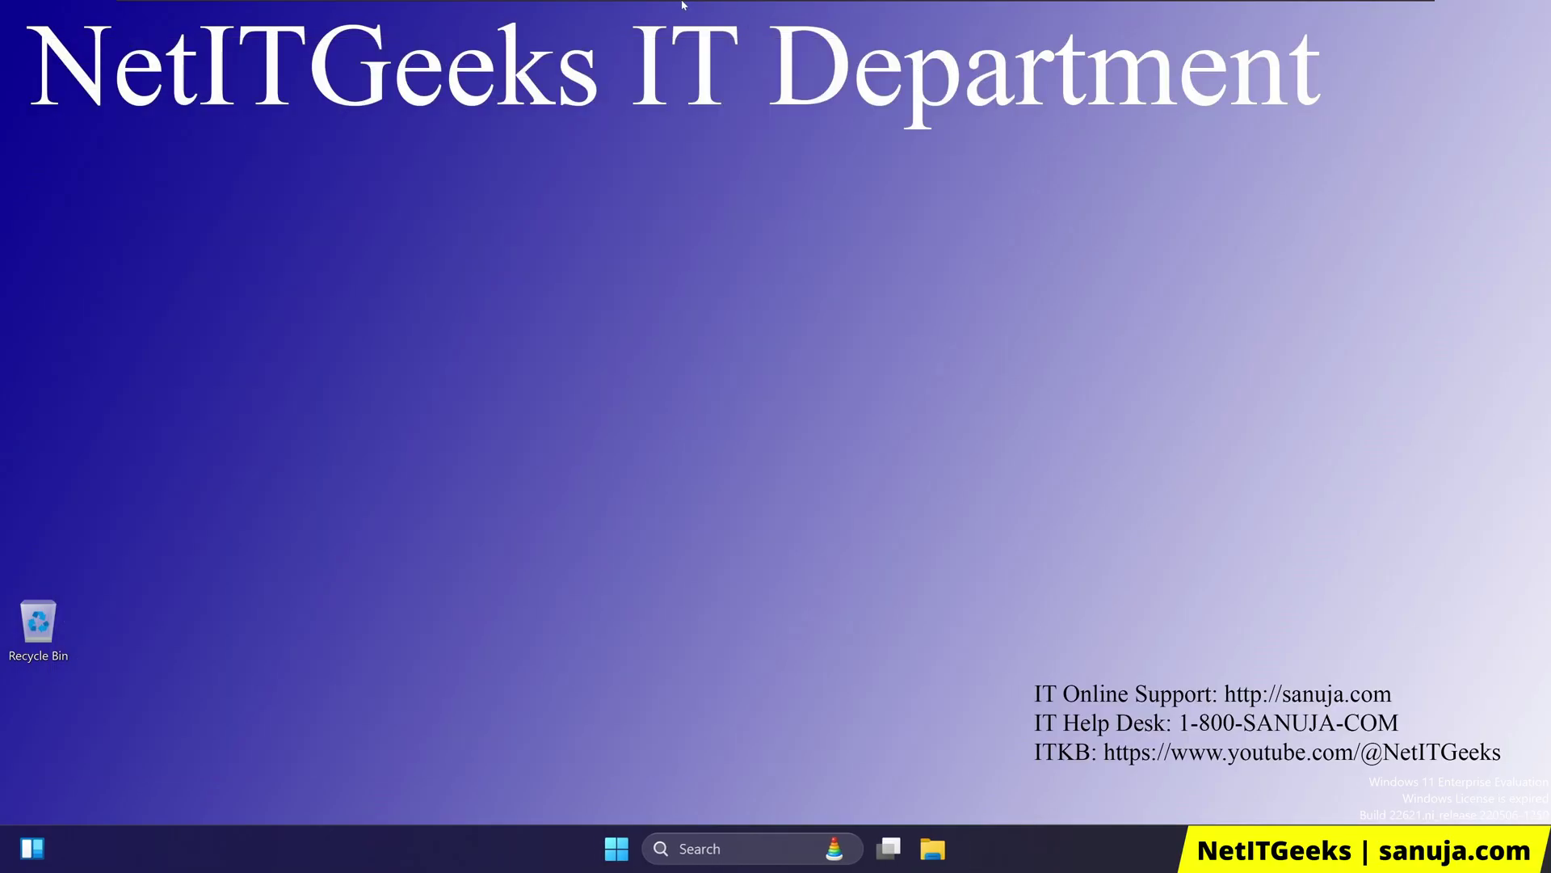
Back on the server, set 'Turn off the Store application' to Enabled and apply it.
left_click(570, 8)
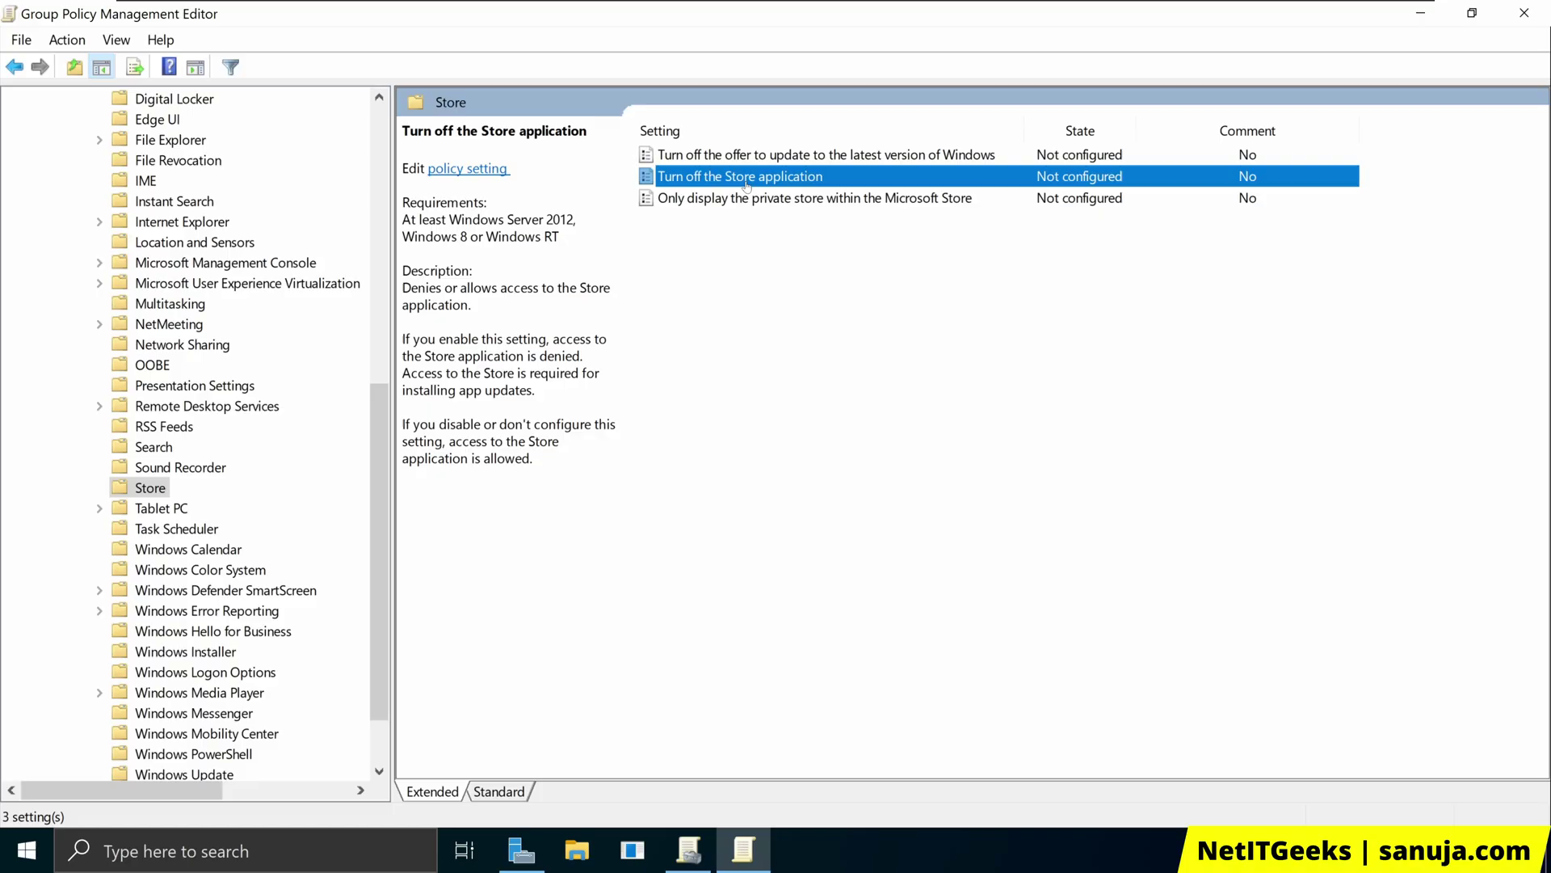
right_click(837, 181)
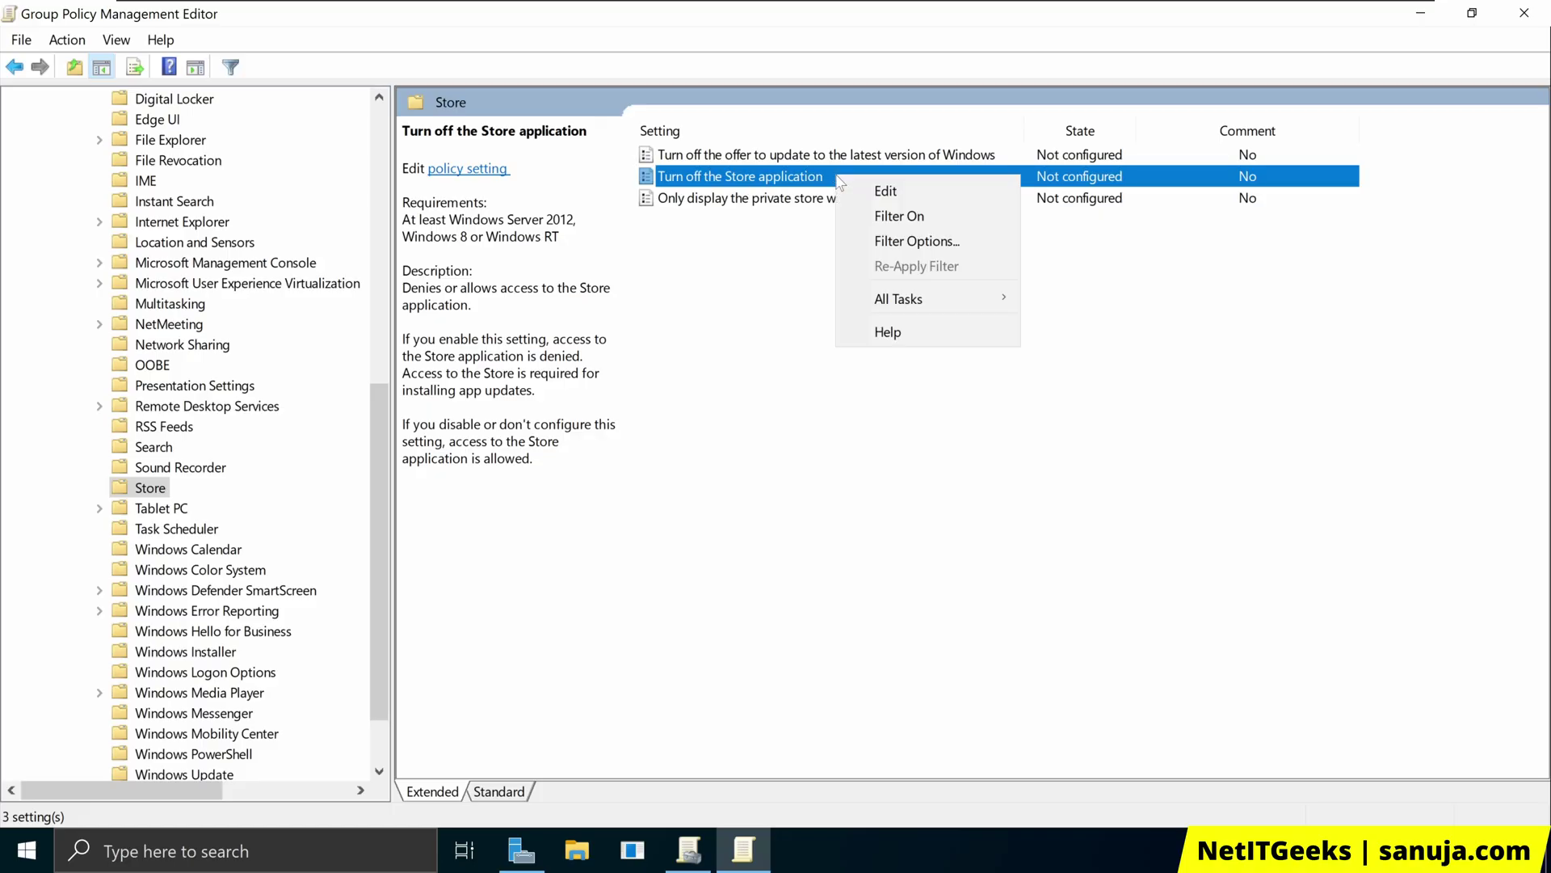
left_click(883, 191)
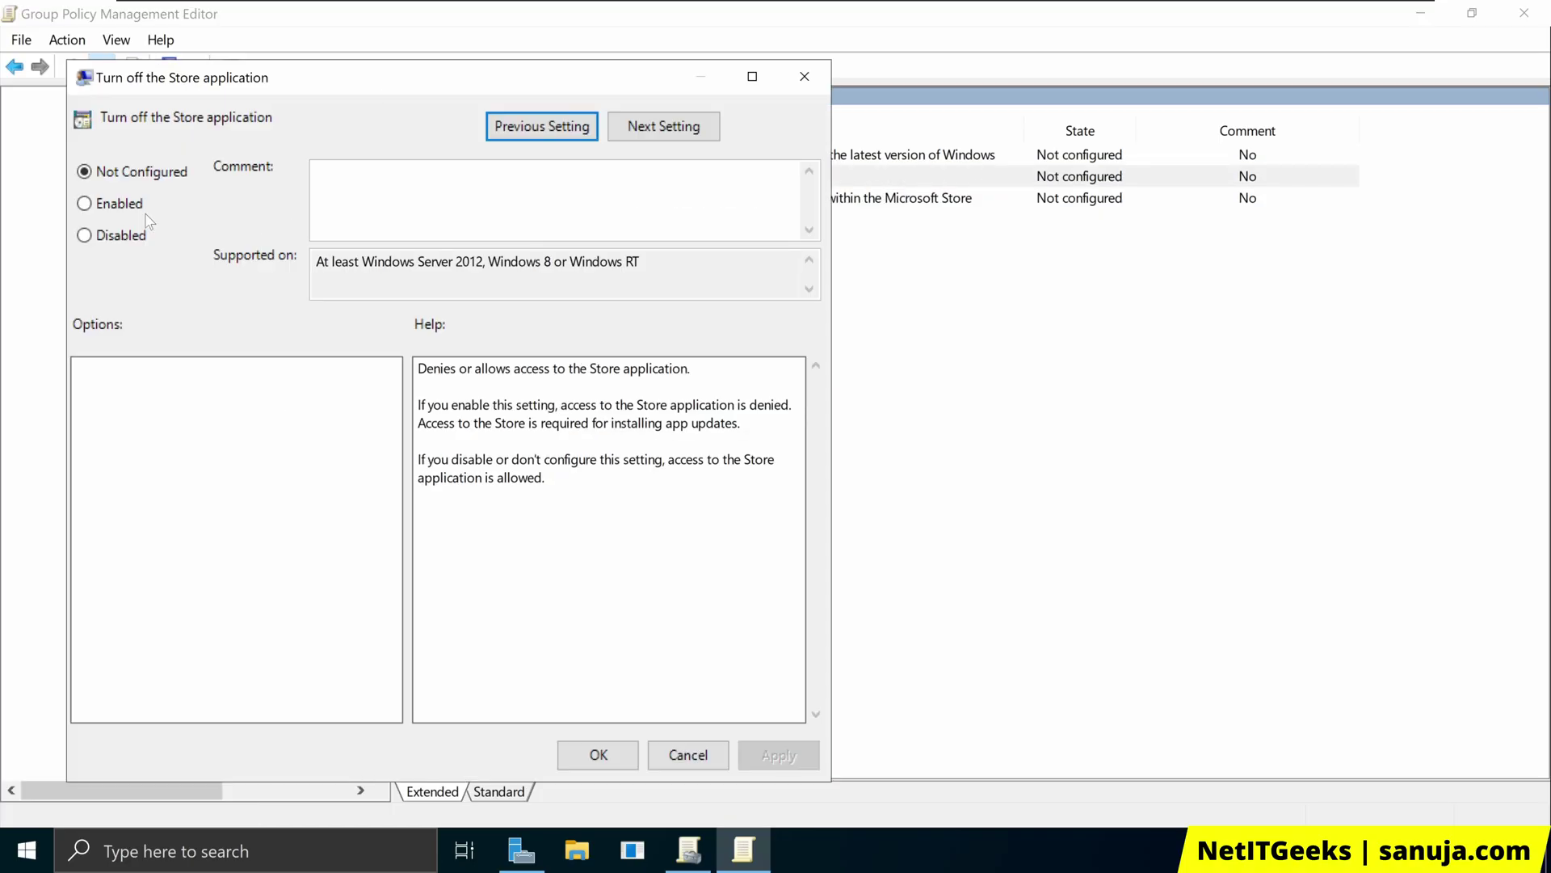
left_click(116, 206)
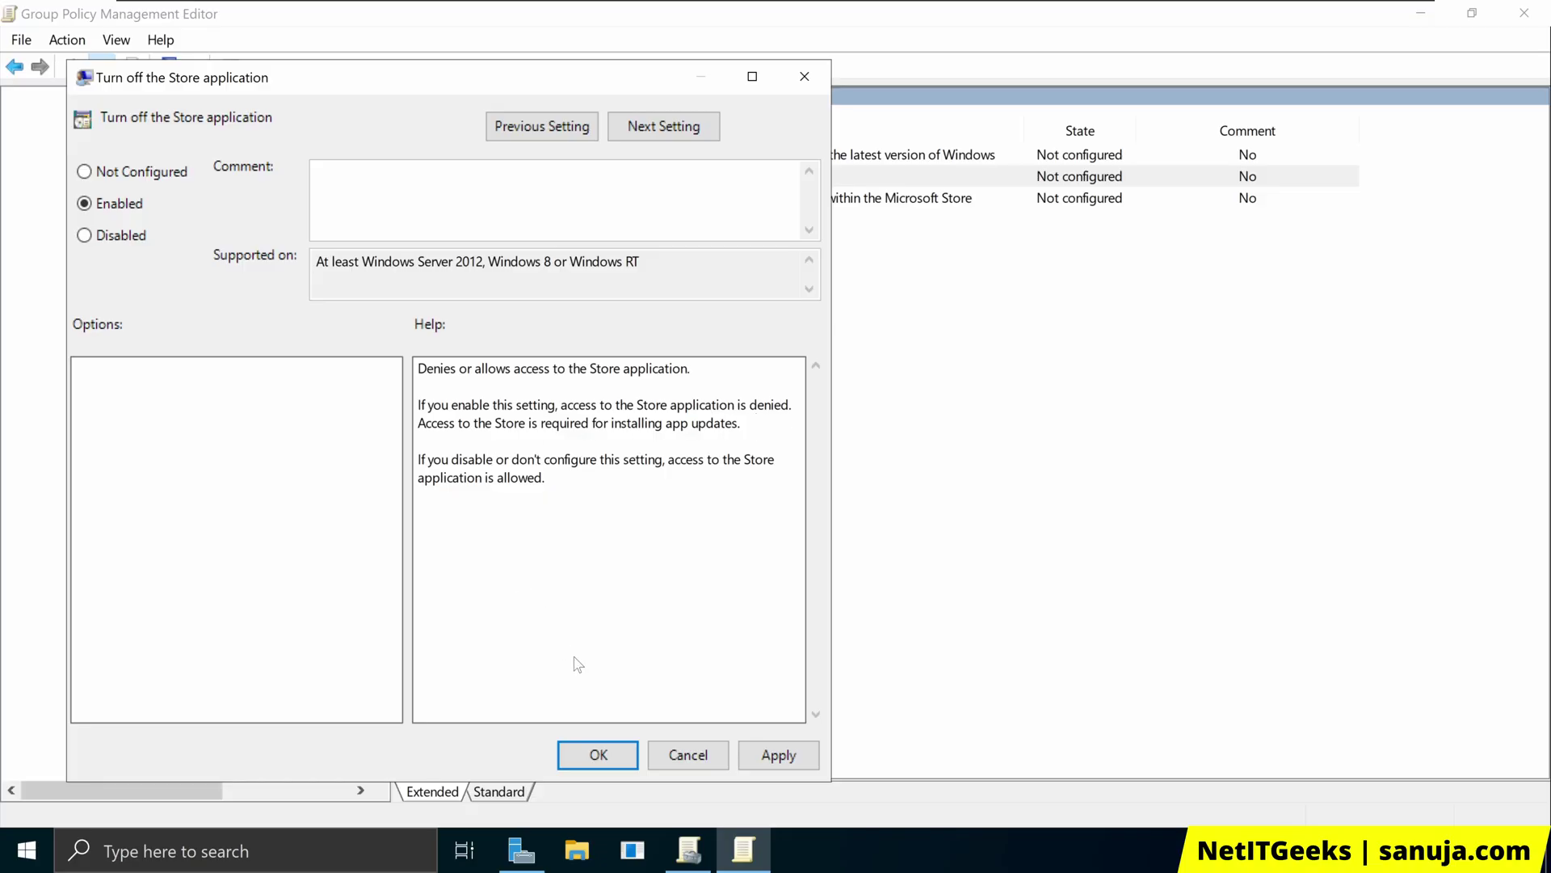
left_click(776, 754)
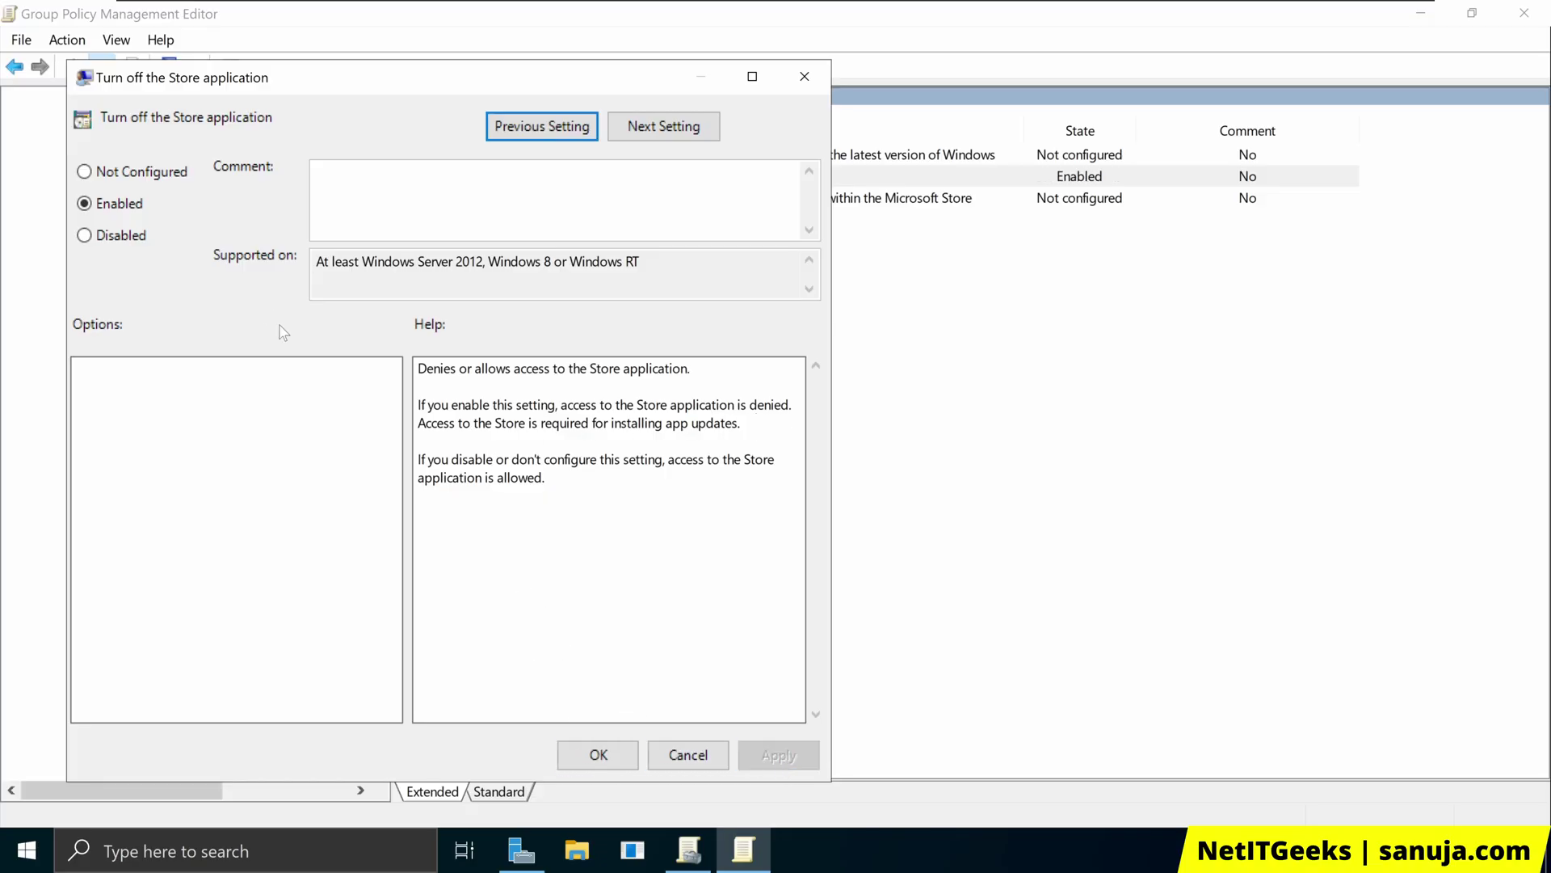
left_click(598, 754)
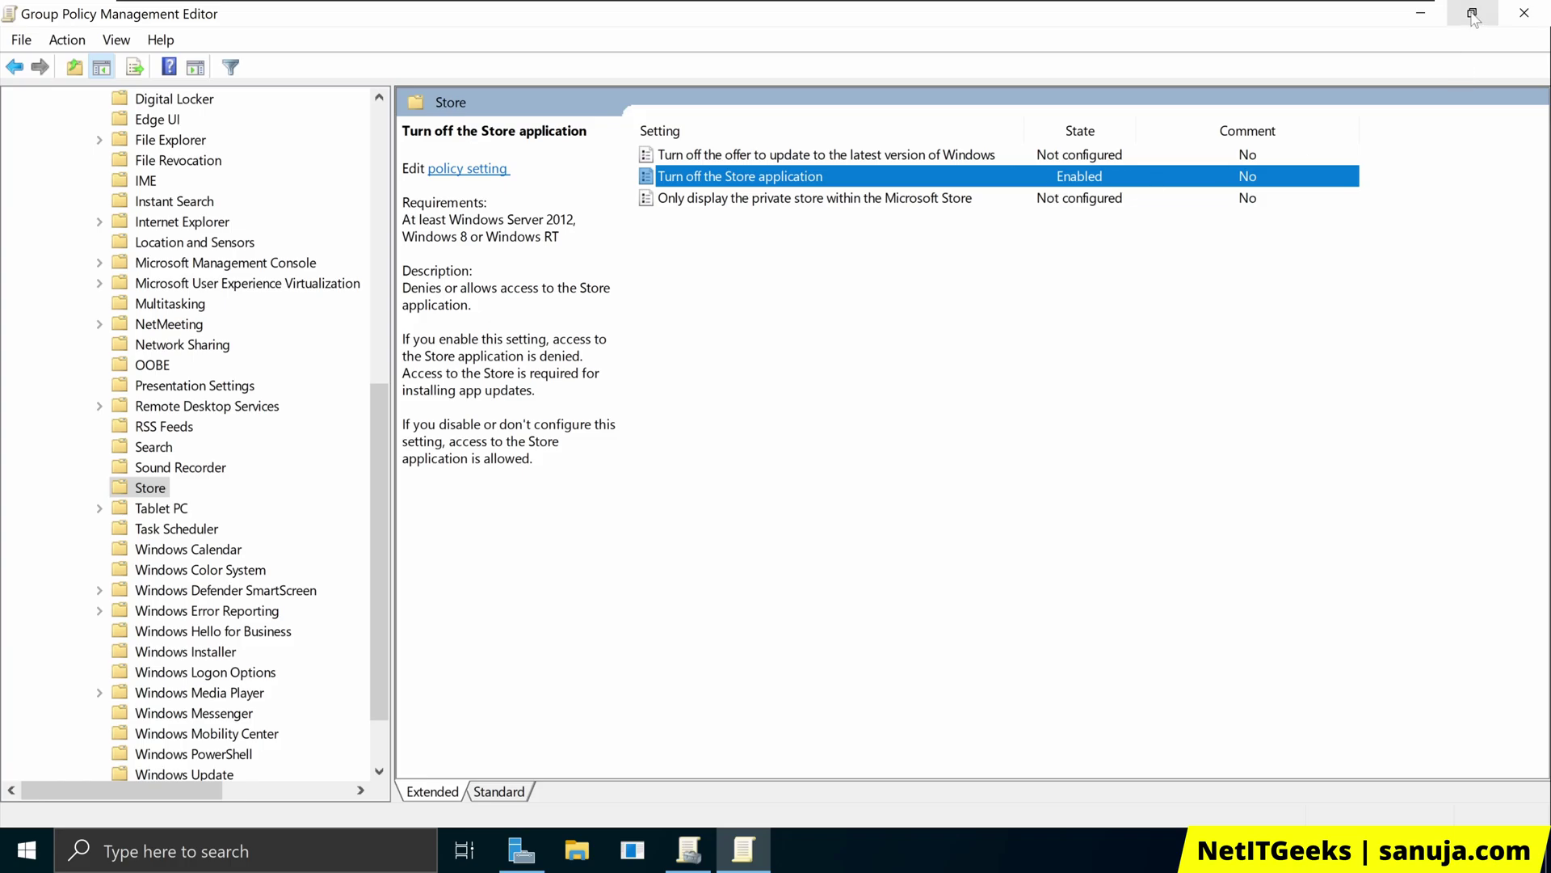
On the Windows 11 client, launch Microsoft Store from Start to test it, then close it.
left_click(665, 11)
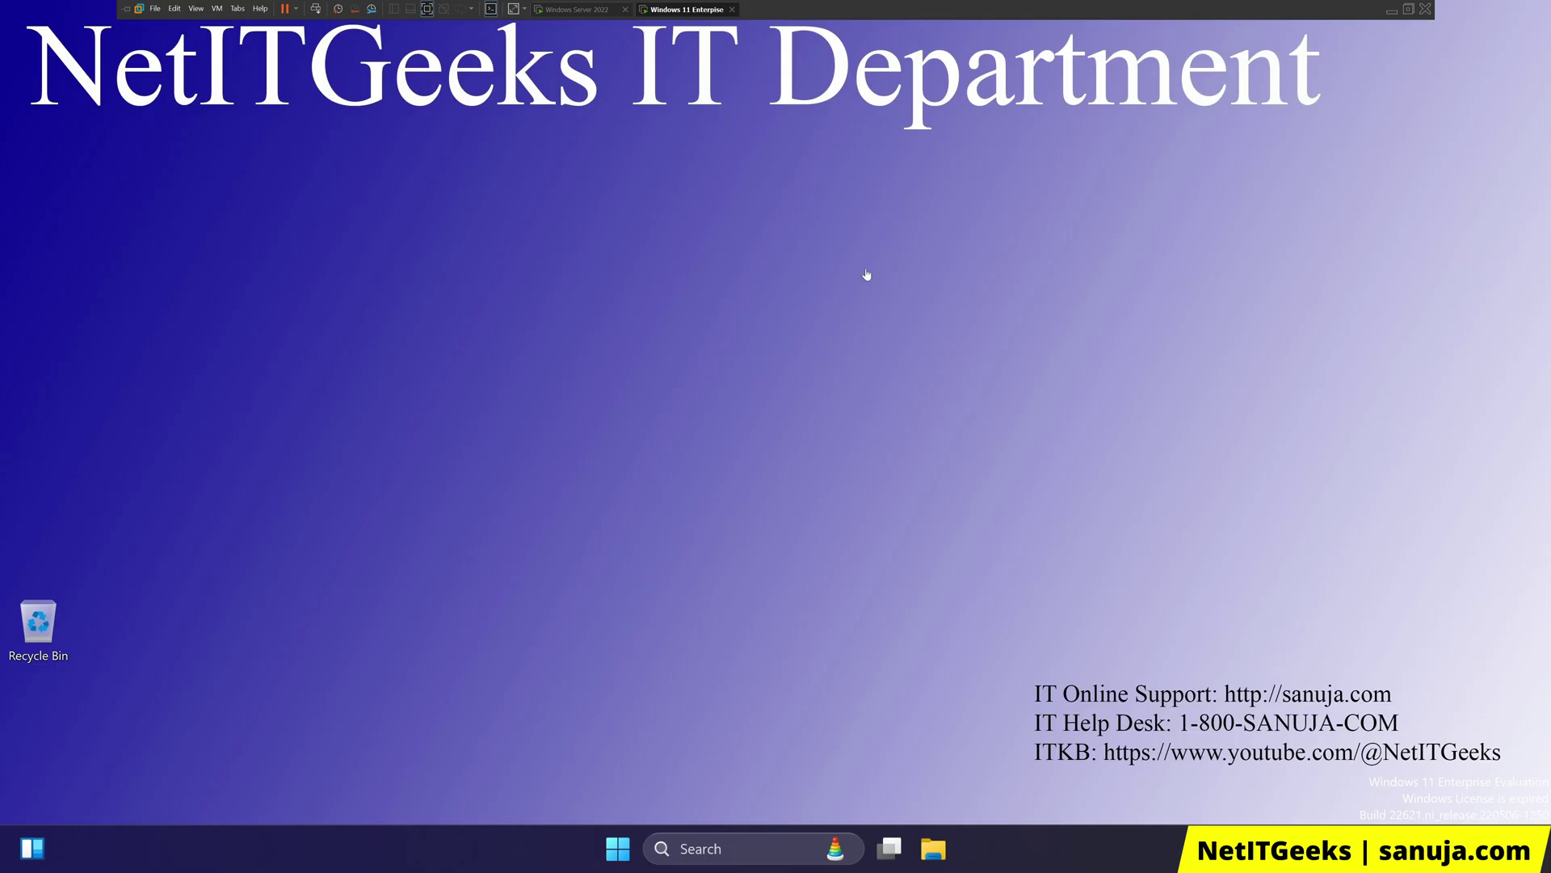
left_click(620, 849)
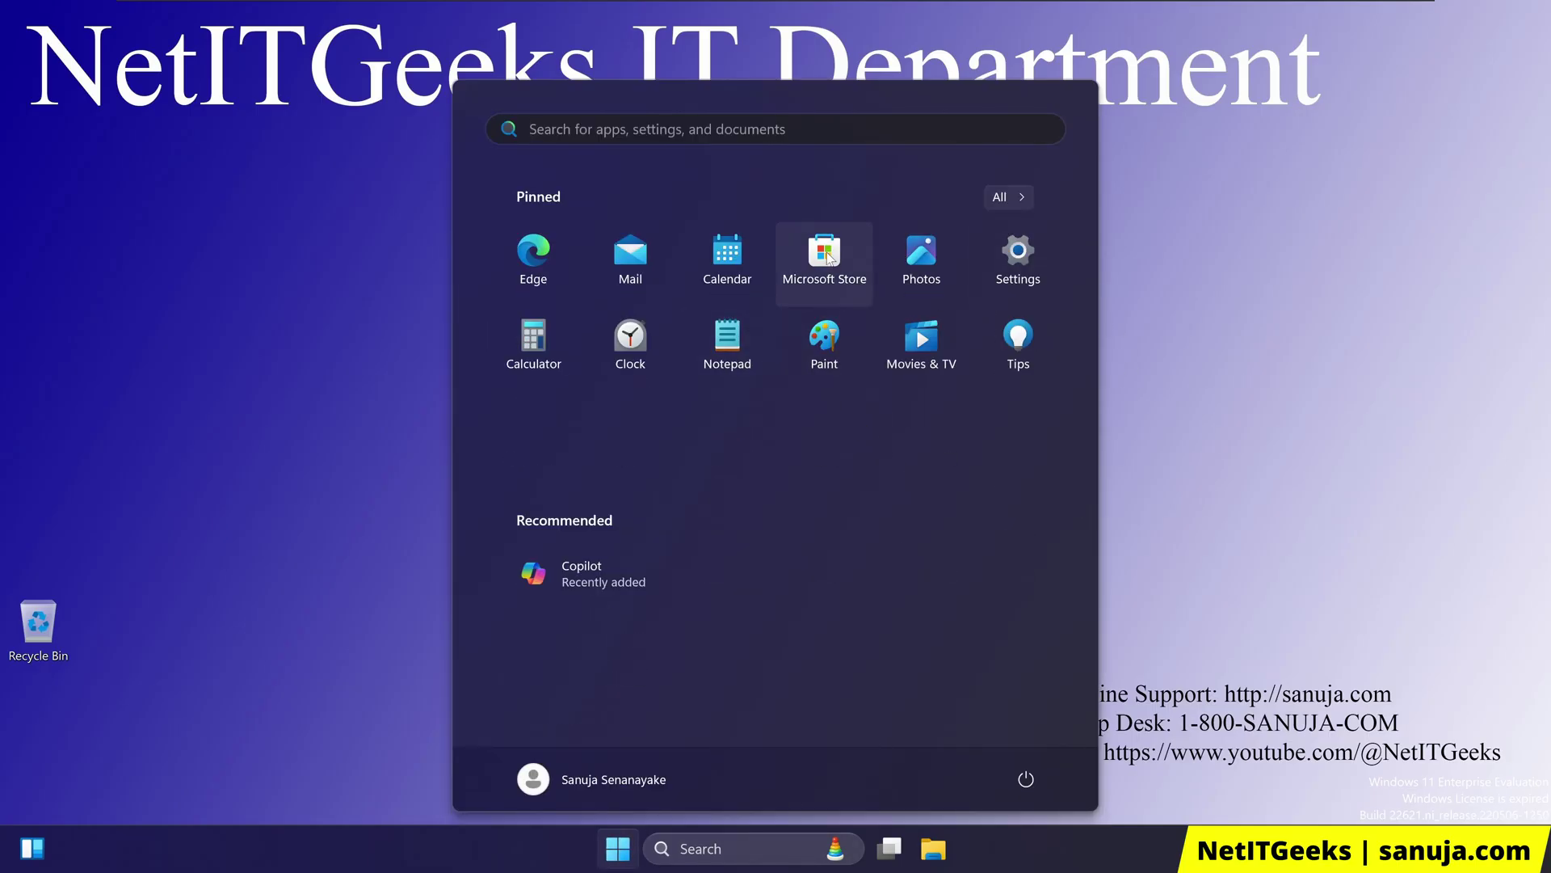
left_click(828, 257)
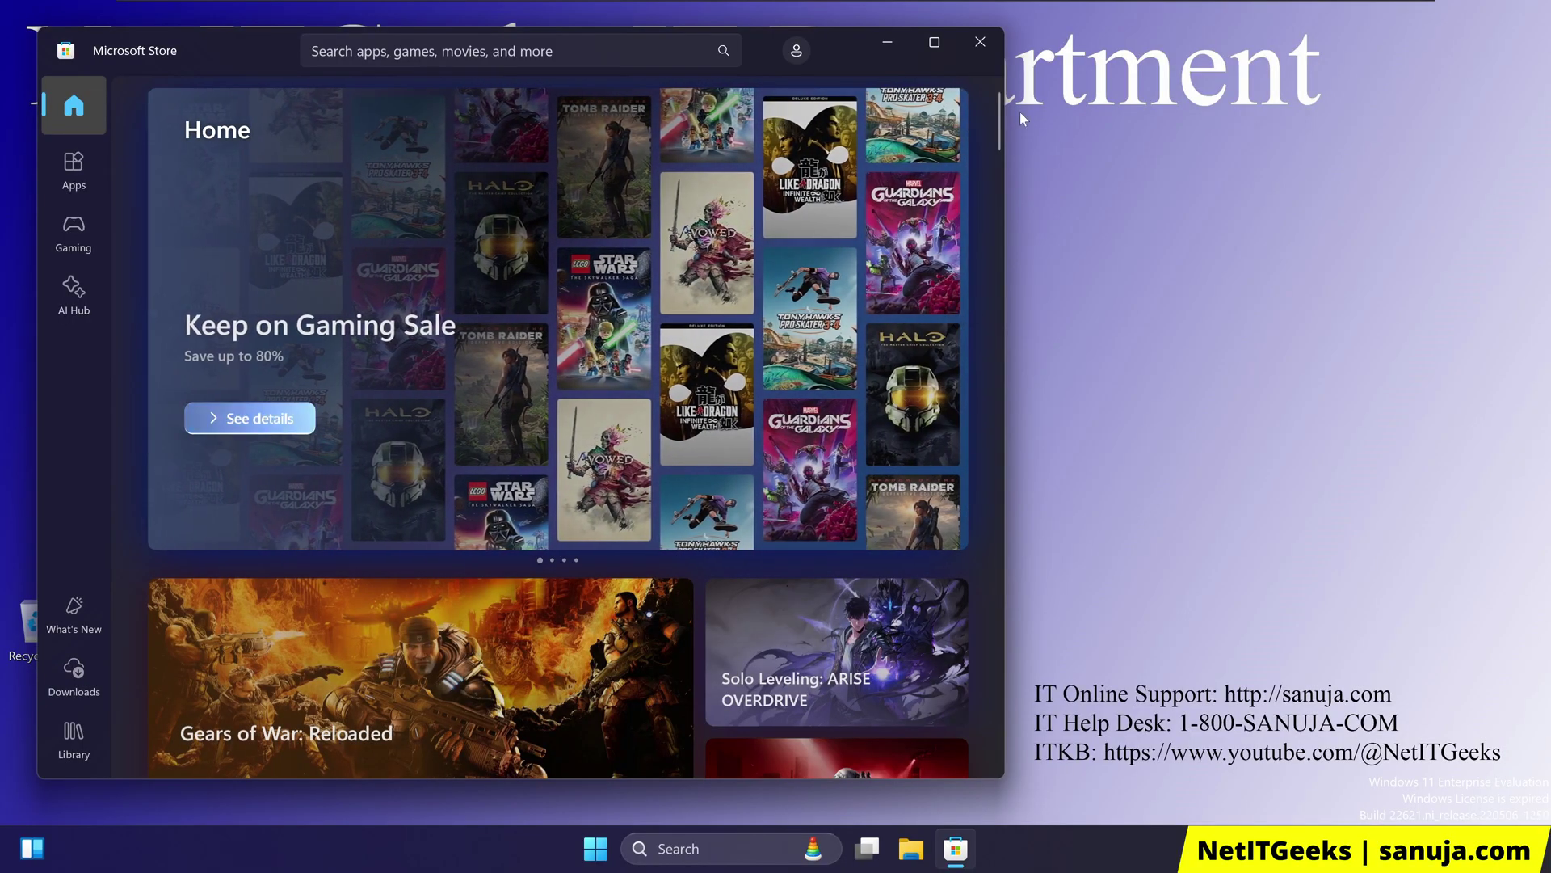
left_click(984, 49)
Run gpupdate /force in Command Prompt on the client, then return to the server.
left_click(613, 853)
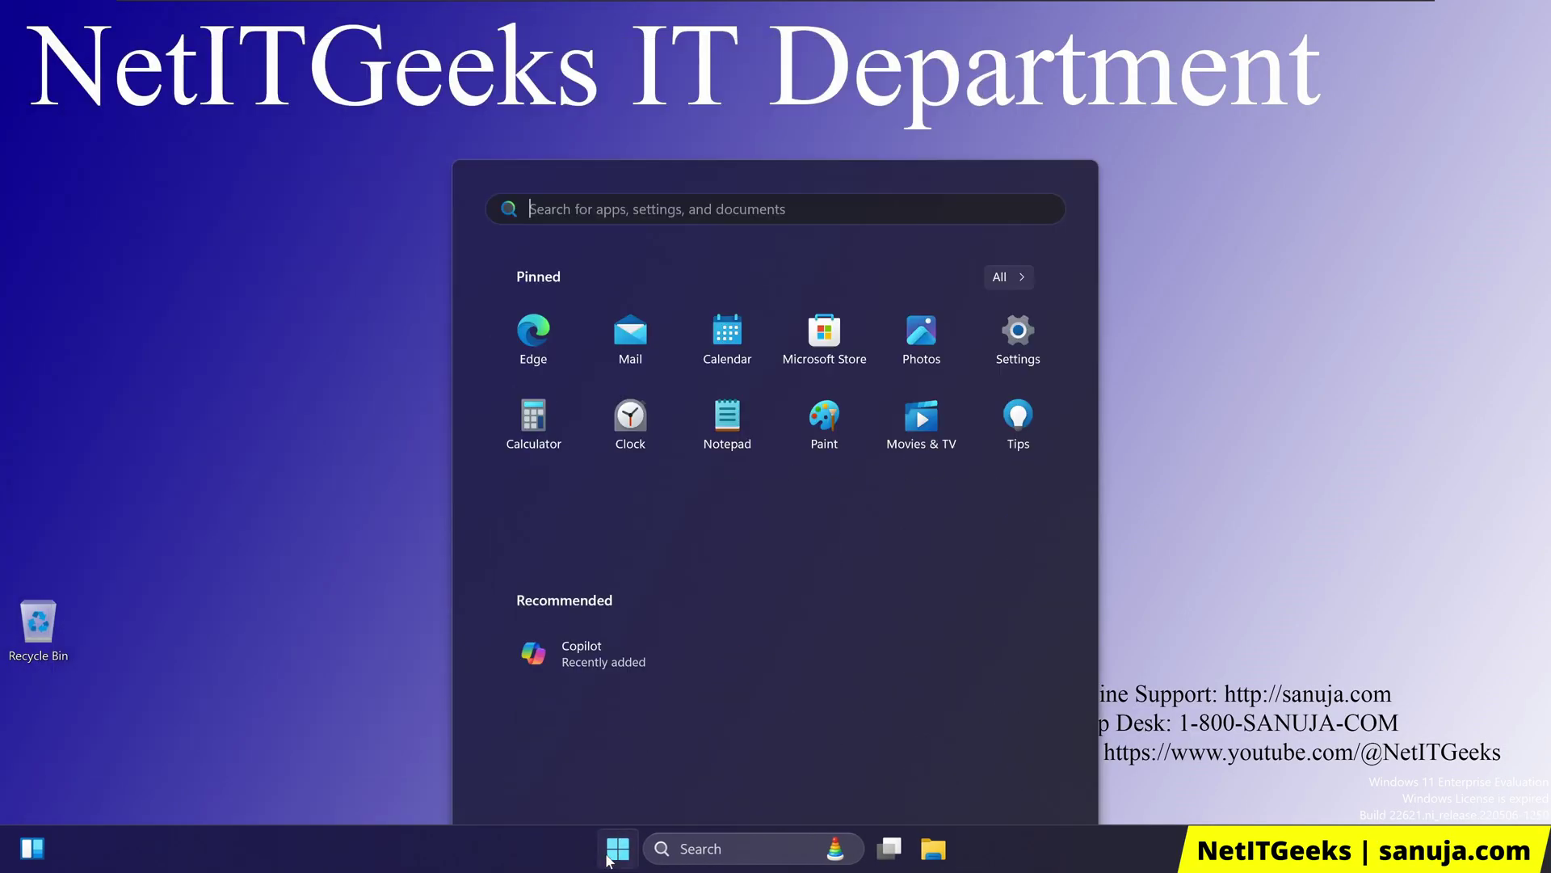
type("cmd")
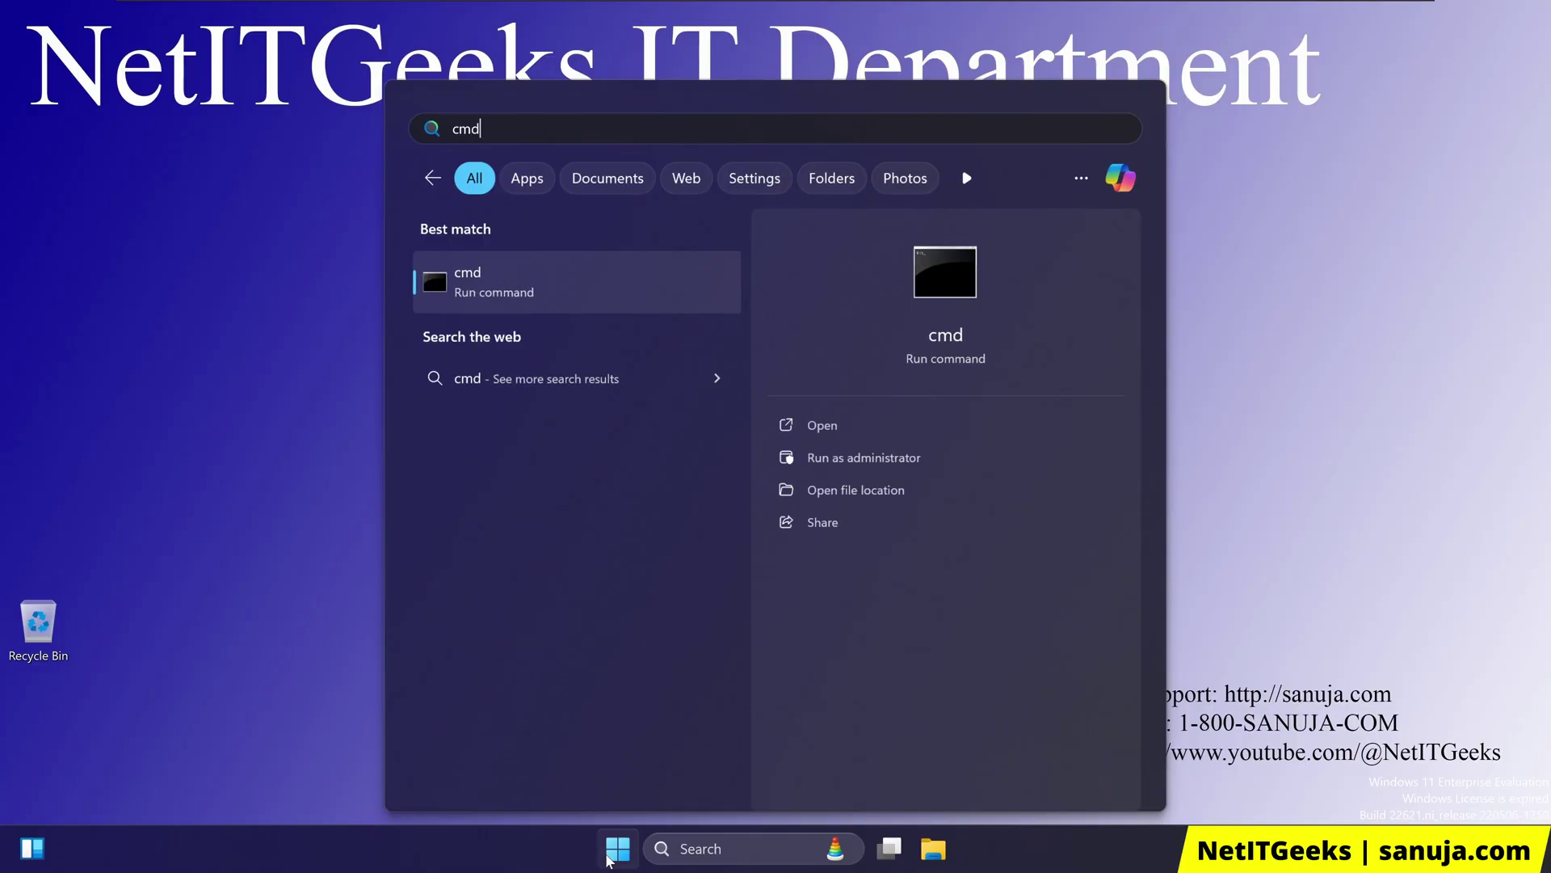
key("Return")
type("gpu")
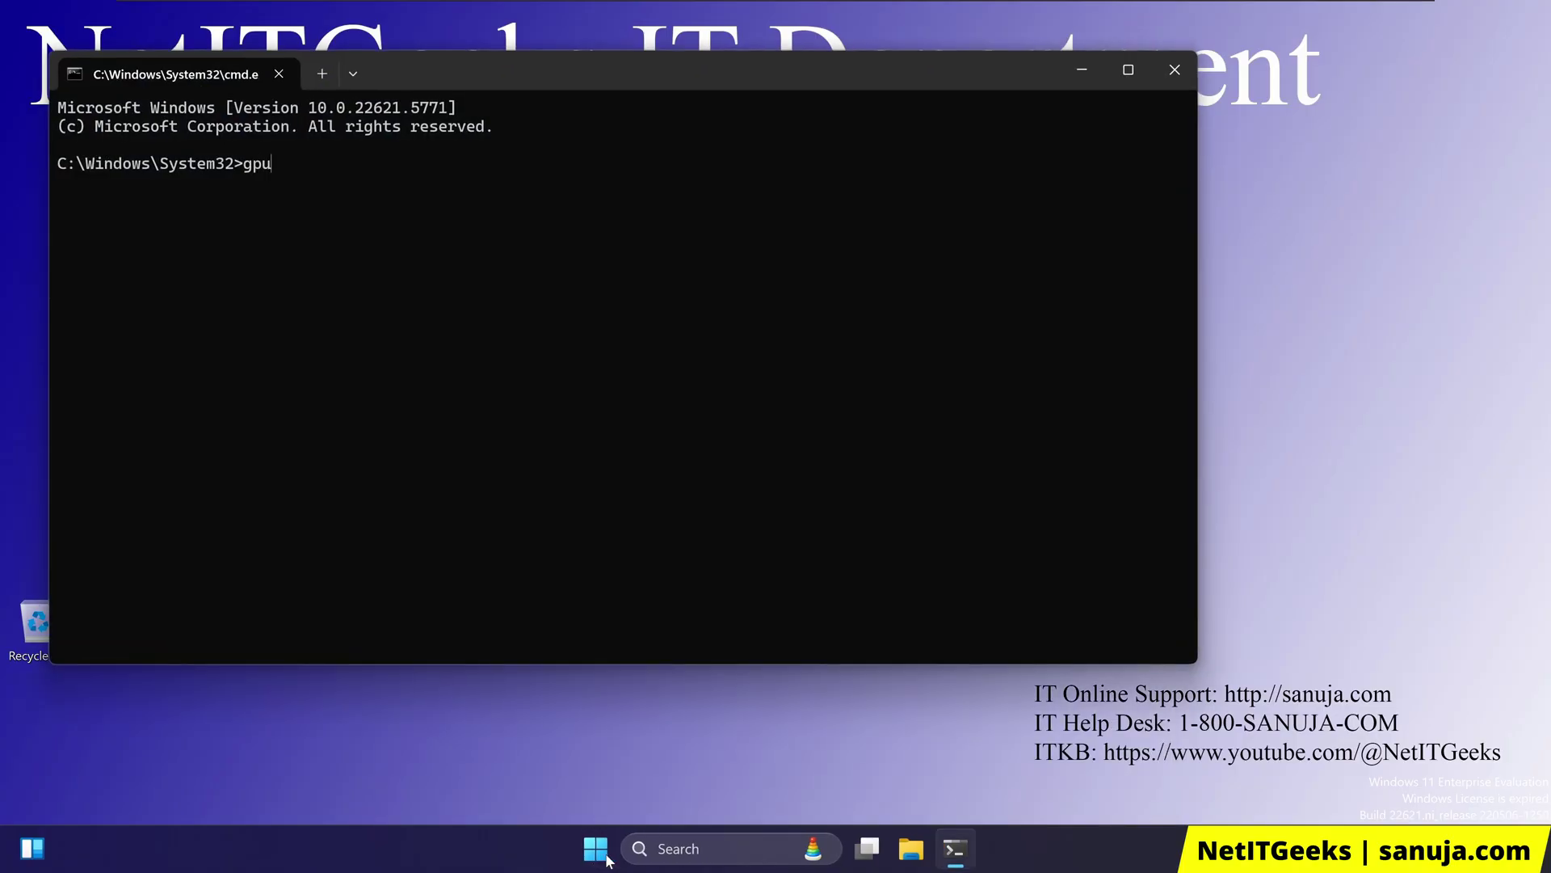
type("pdate /force")
key("Return")
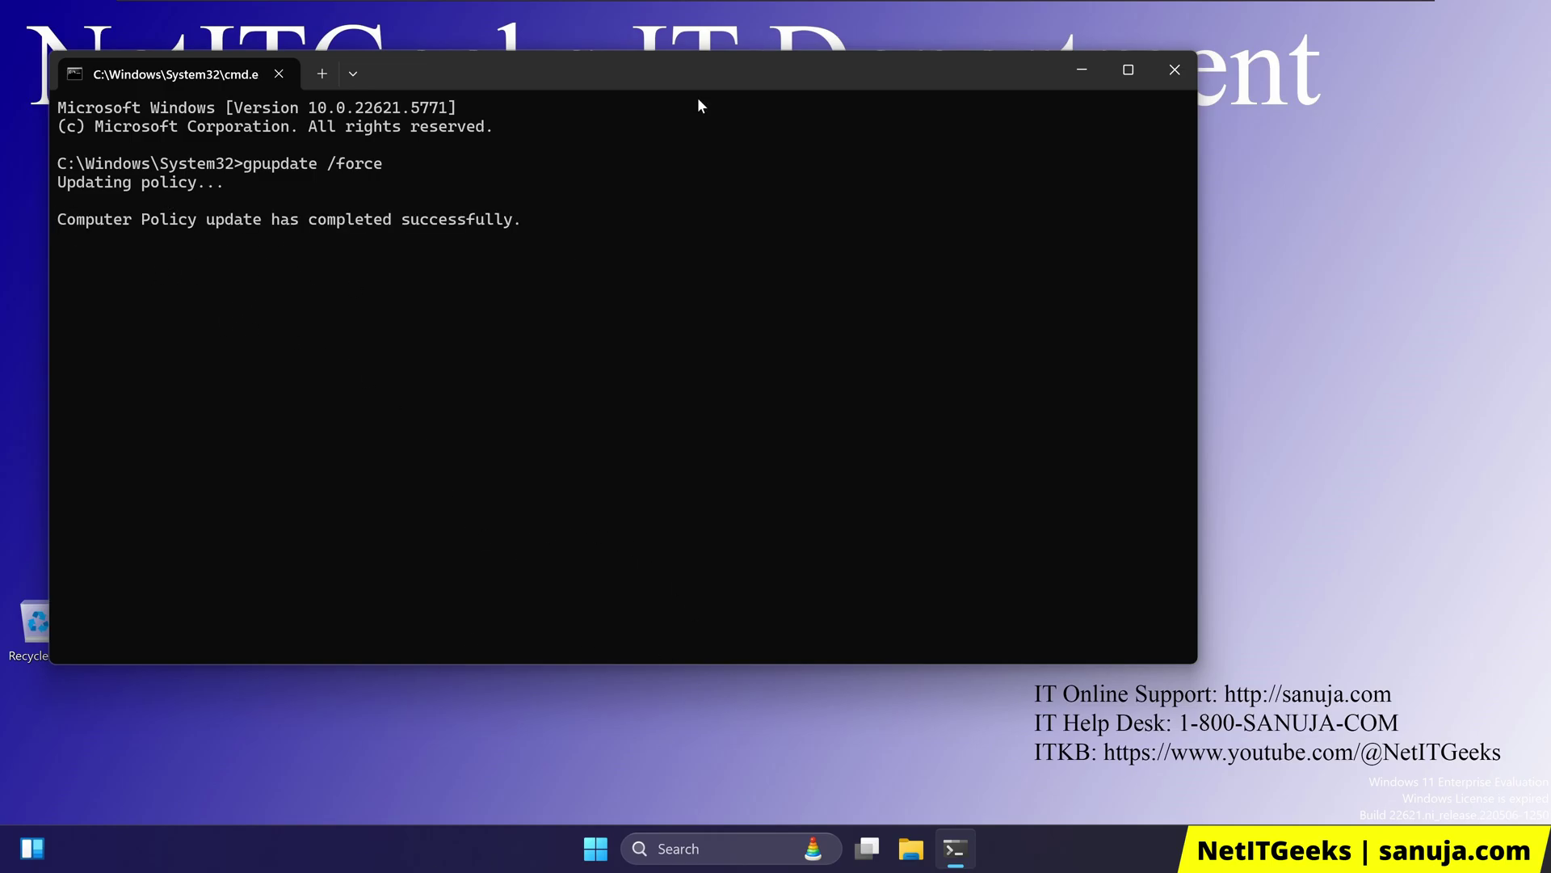
left_click(593, 11)
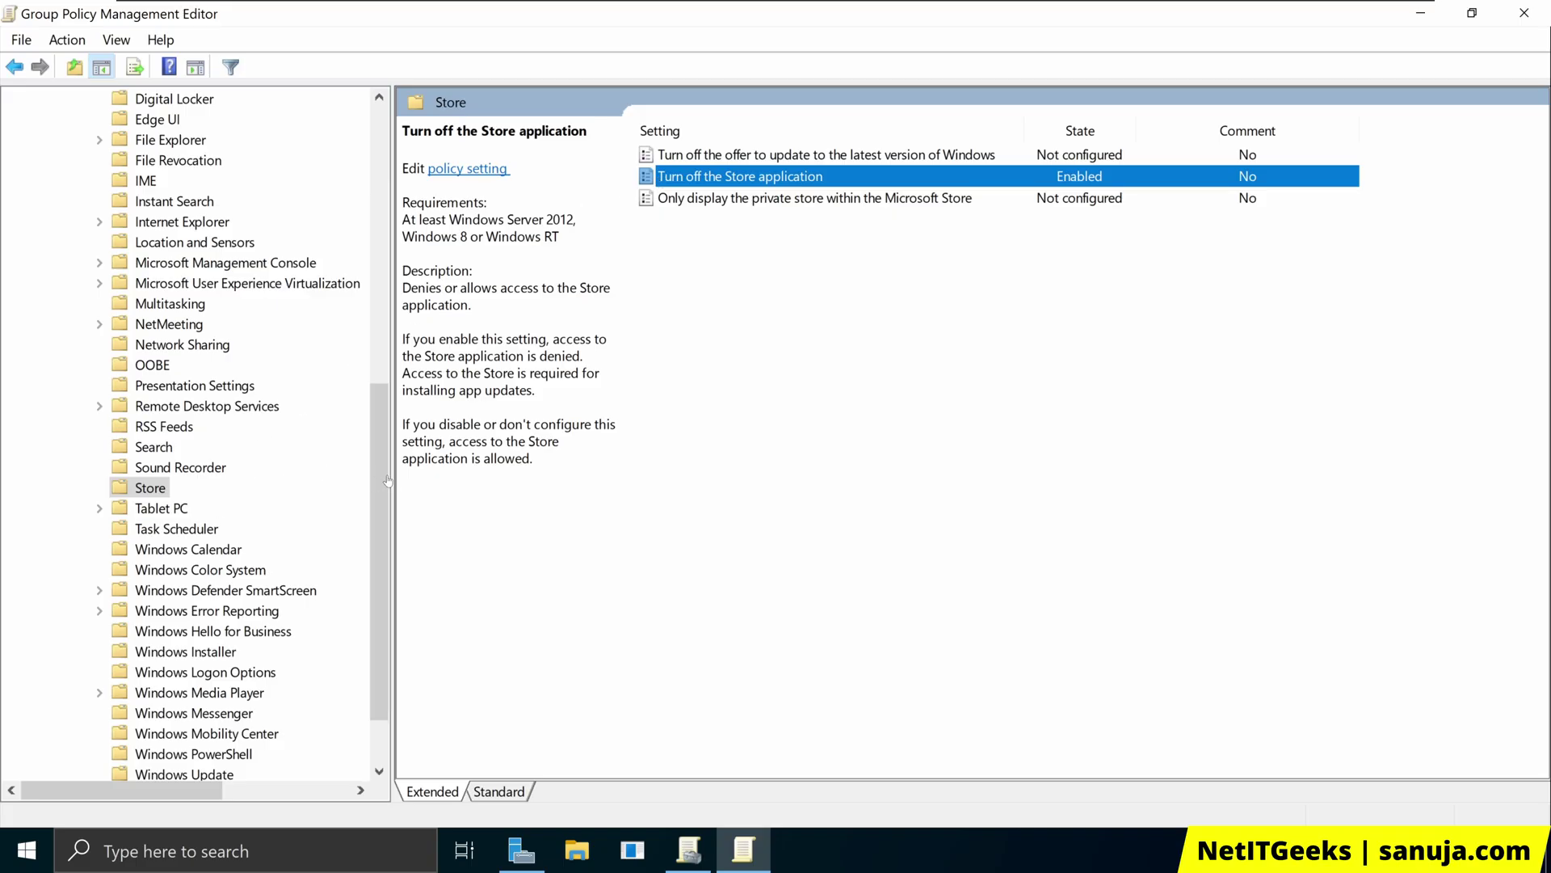
mouse_move(378, 457)
left_mouse_down()
mouse_move(403, 378)
mouse_move(420, 171)
left_mouse_up()
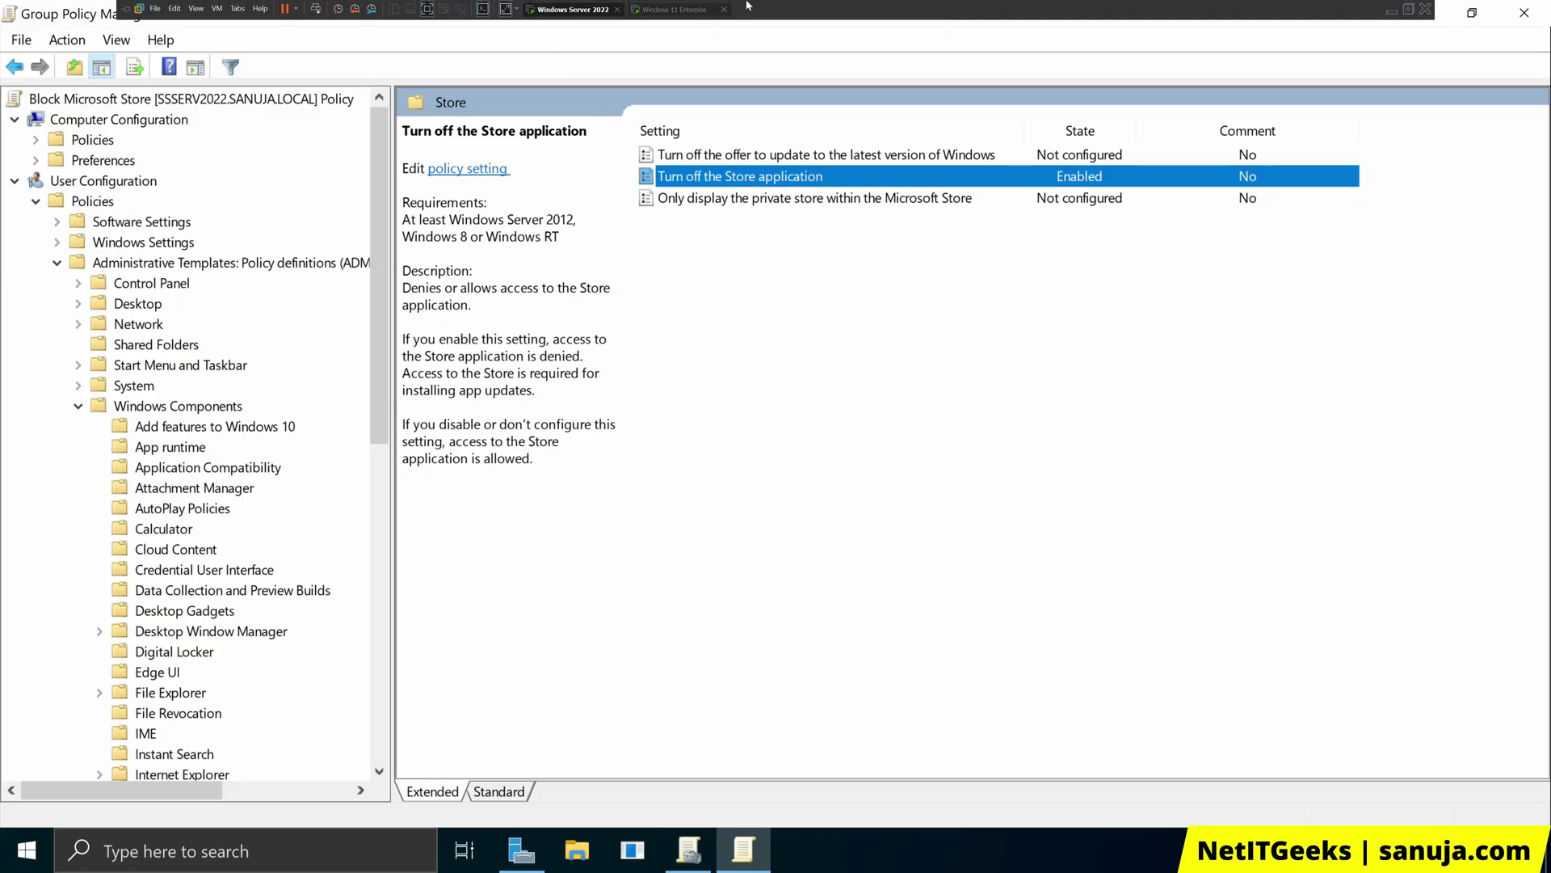
Launch Microsoft Store twice from the Windows 11 Start menu, confirming each time that it shows 'Microsoft Store is blocked'.
left_click(688, 9)
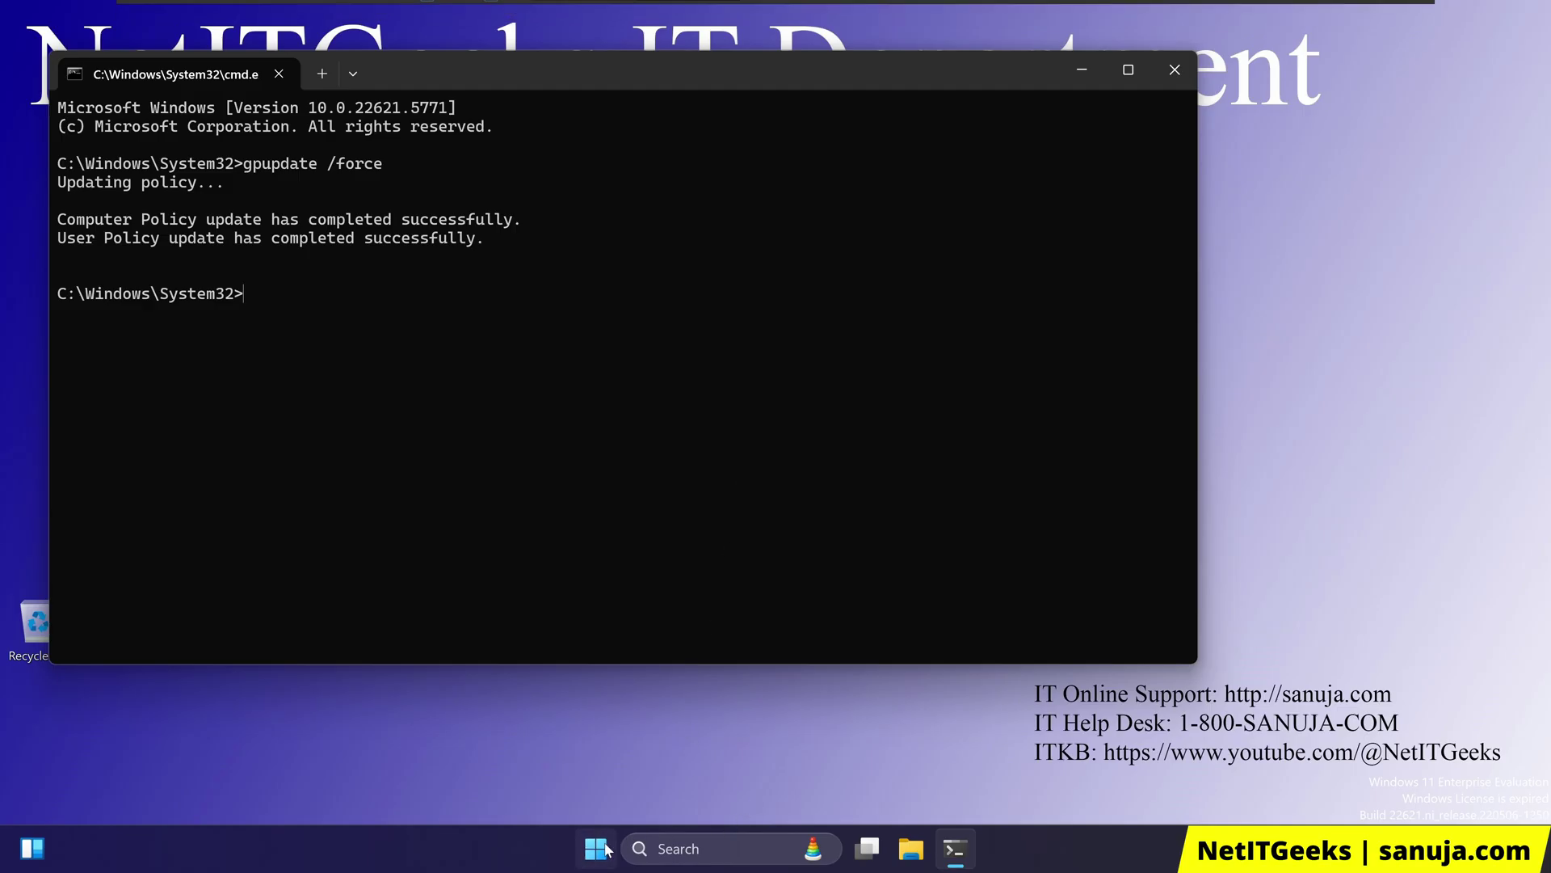
left_click(598, 849)
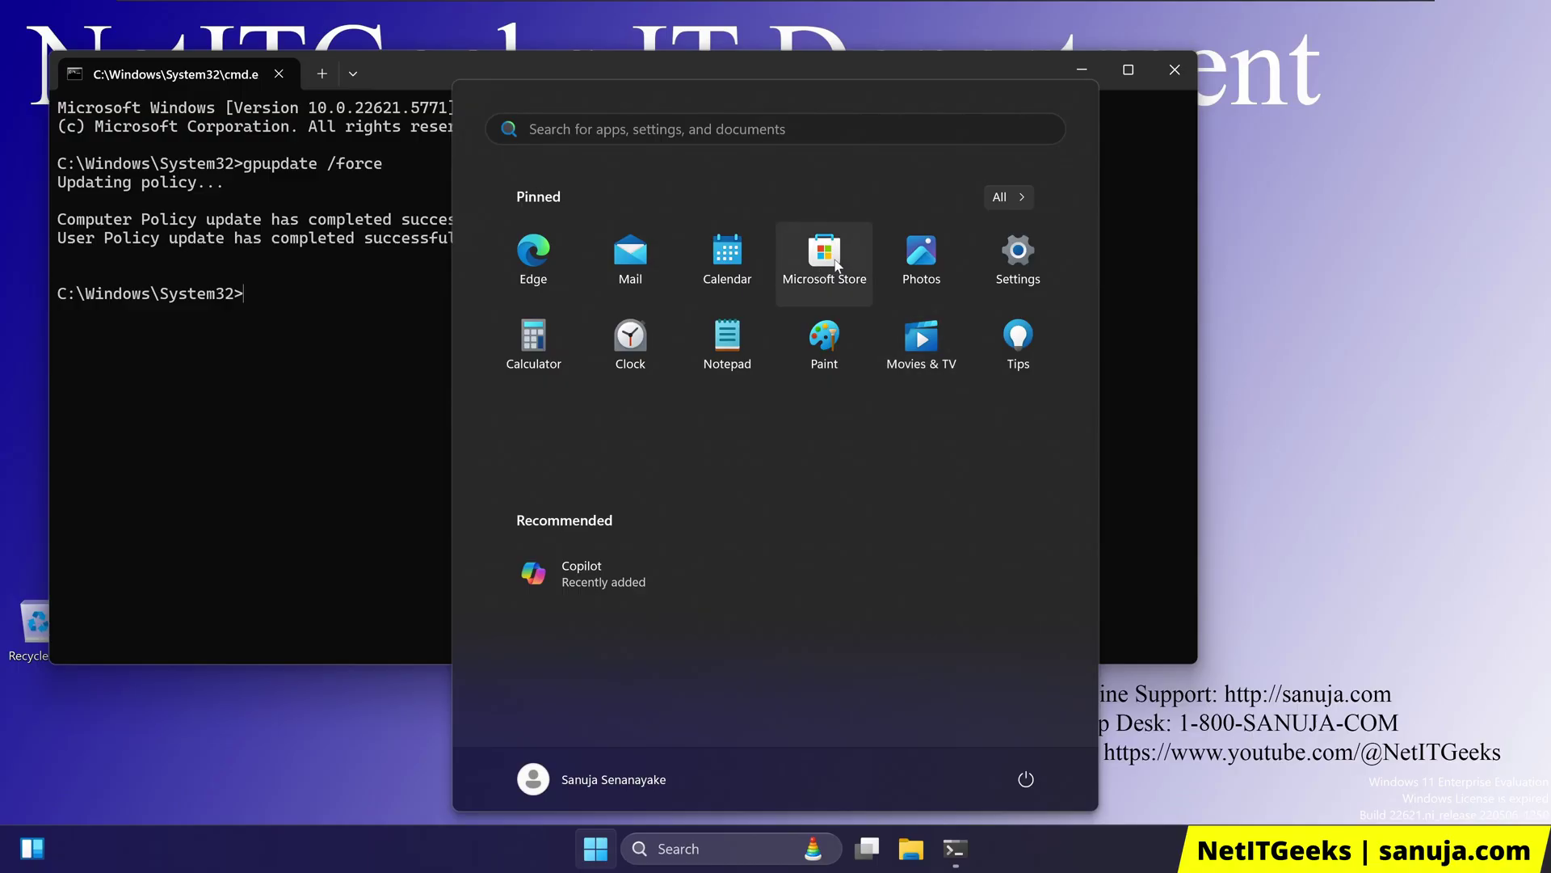
left_click(835, 265)
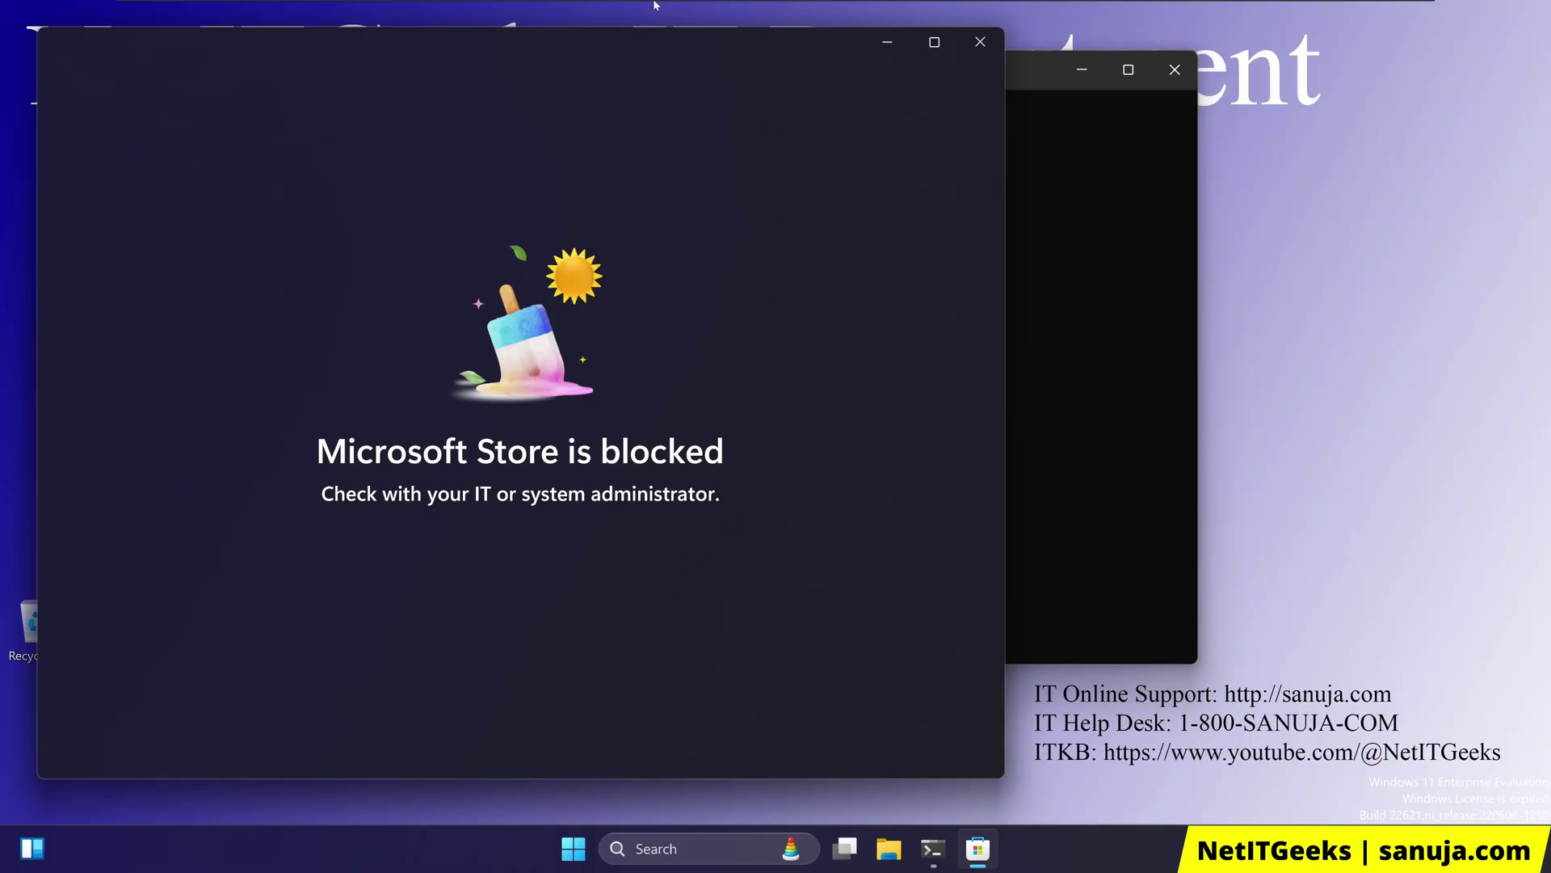
mouse_move(777, 9)
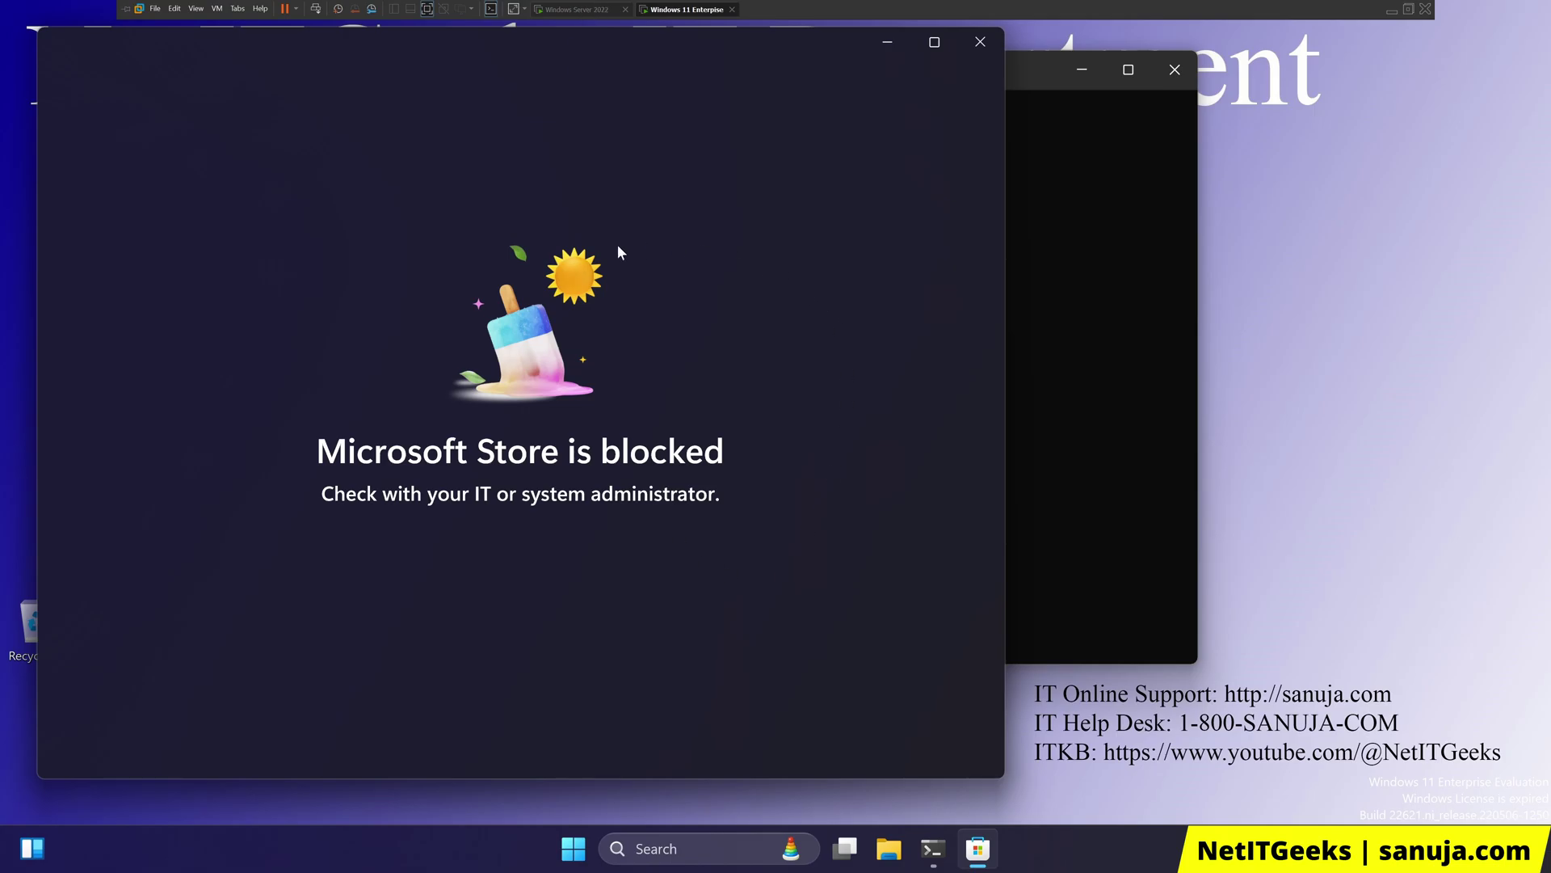
left_click(979, 45)
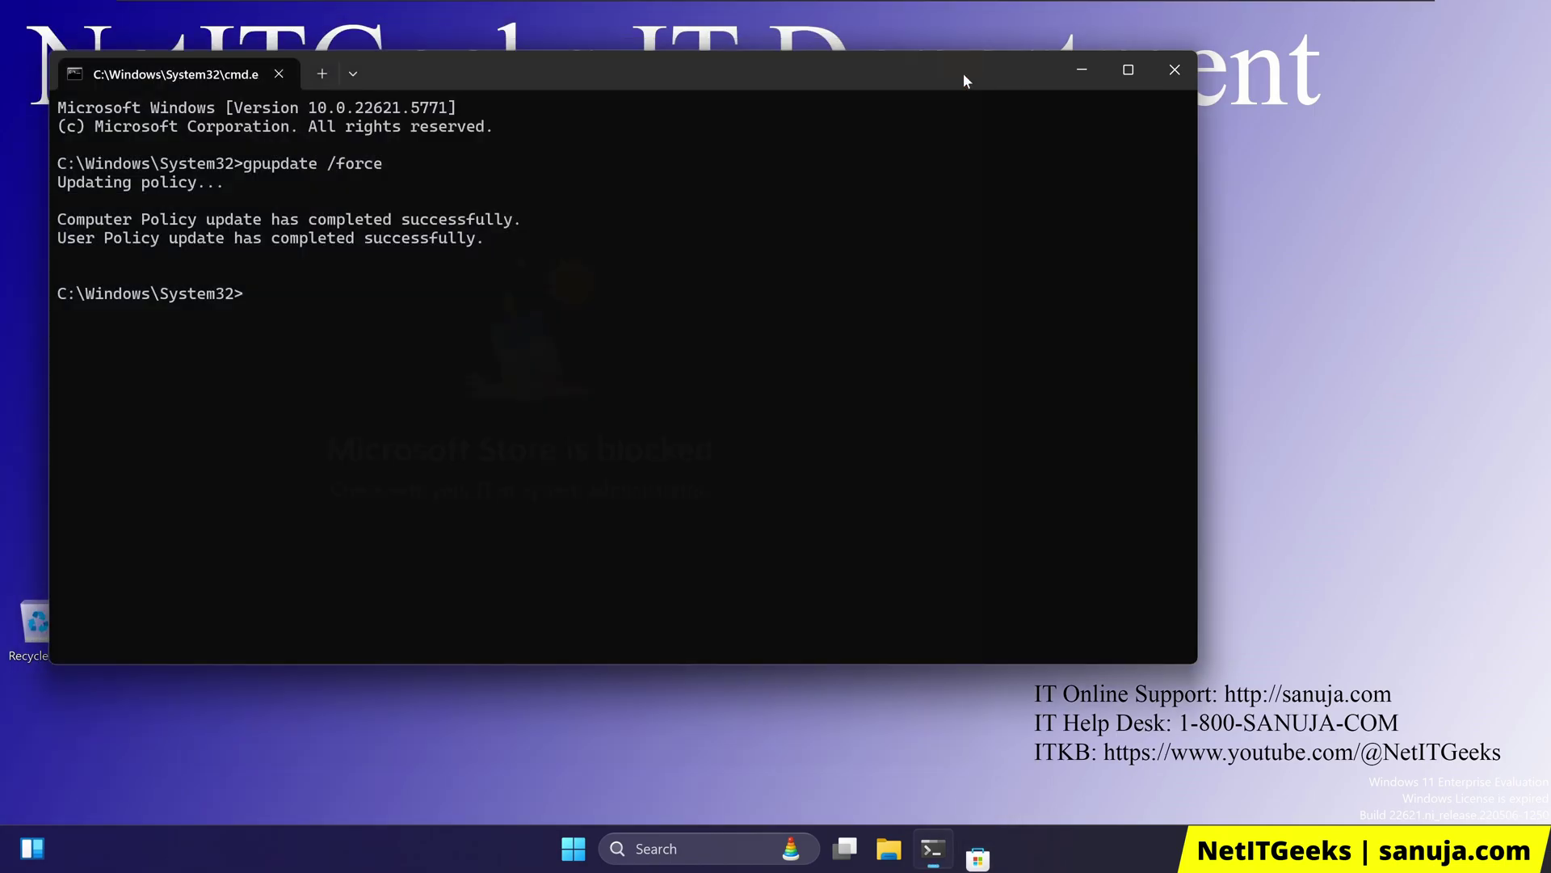
left_click(593, 851)
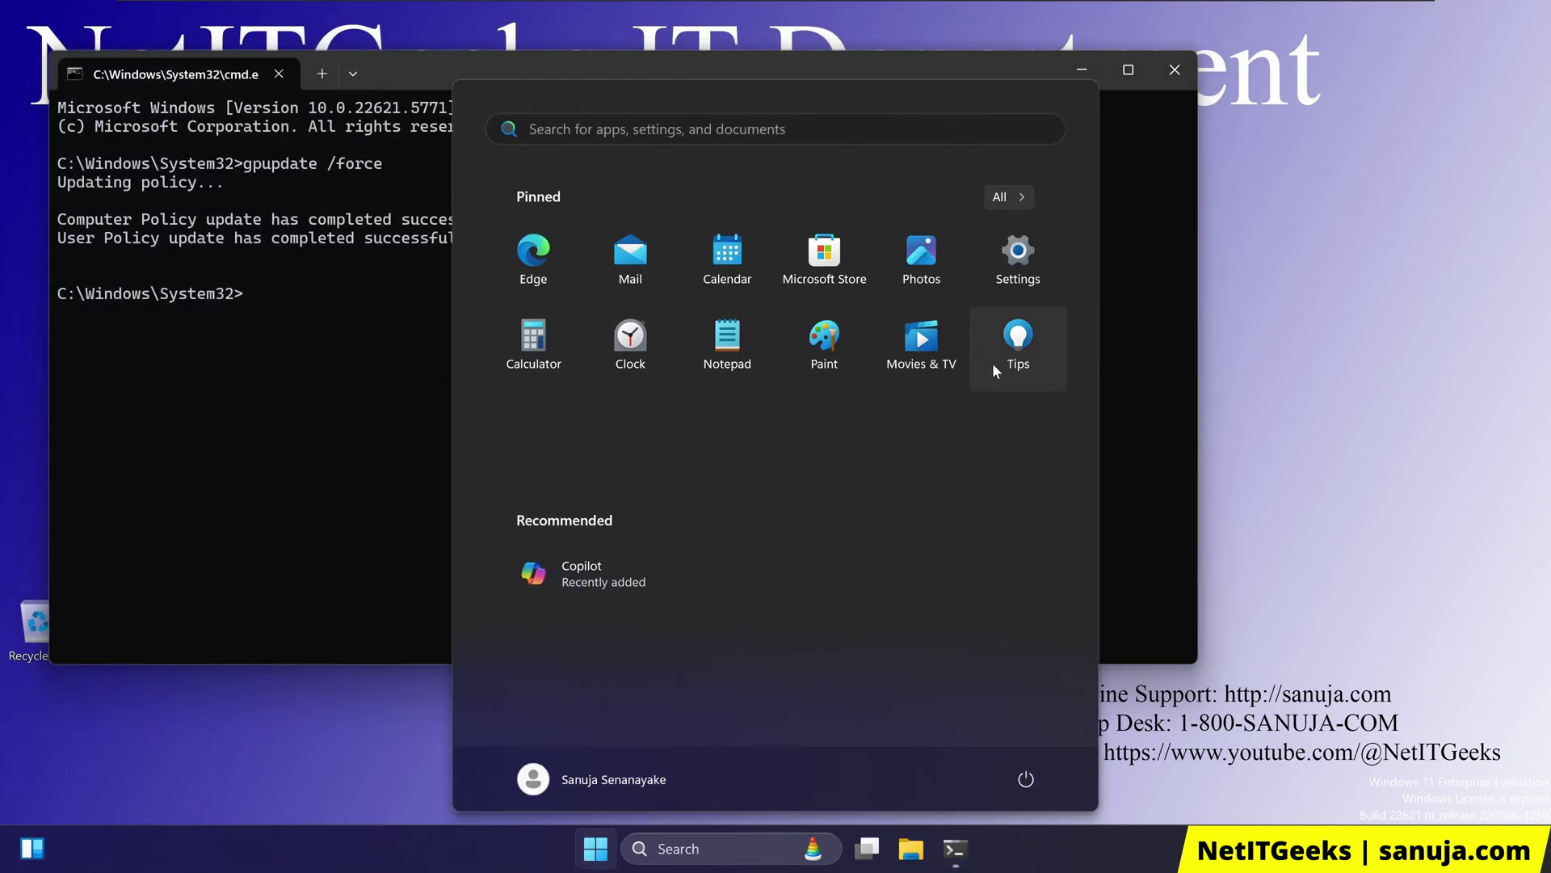
left_click(823, 255)
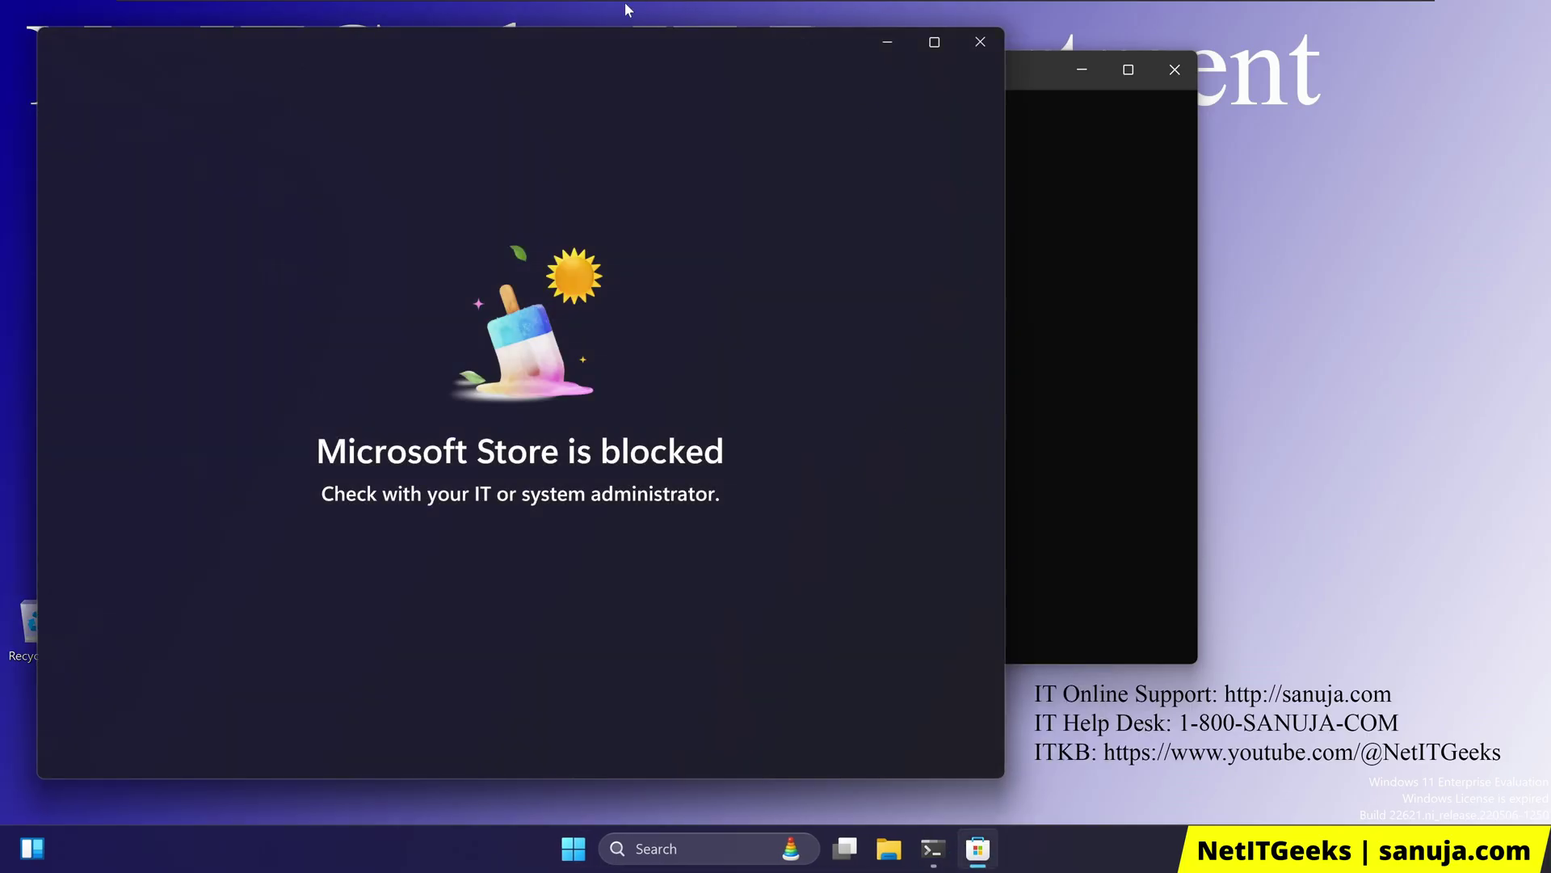
left_click(589, 10)
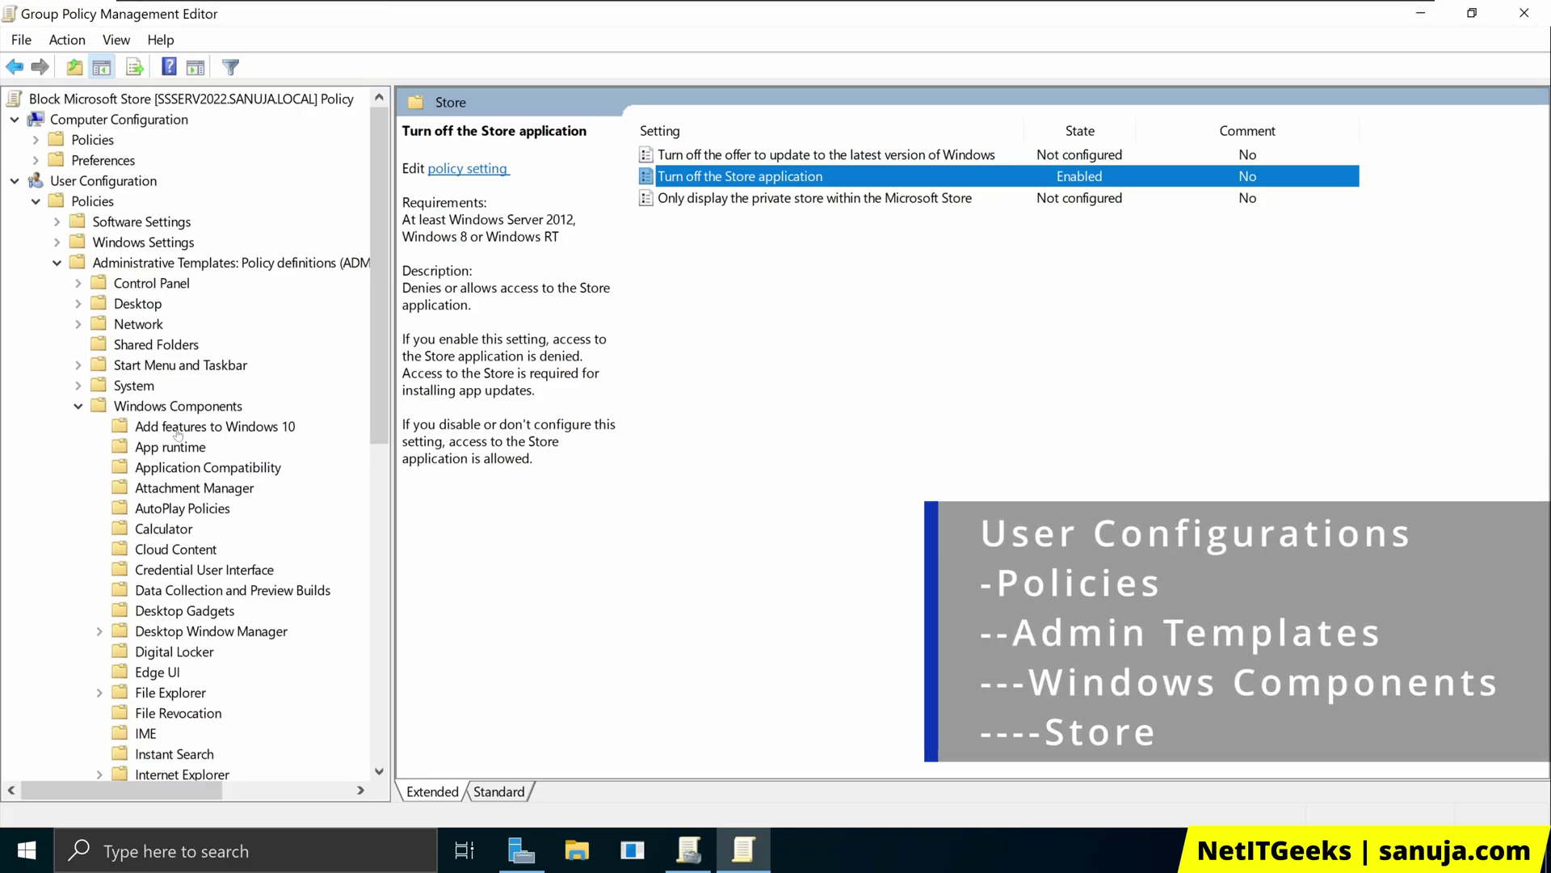
scroll(382, 403, "down", 5)
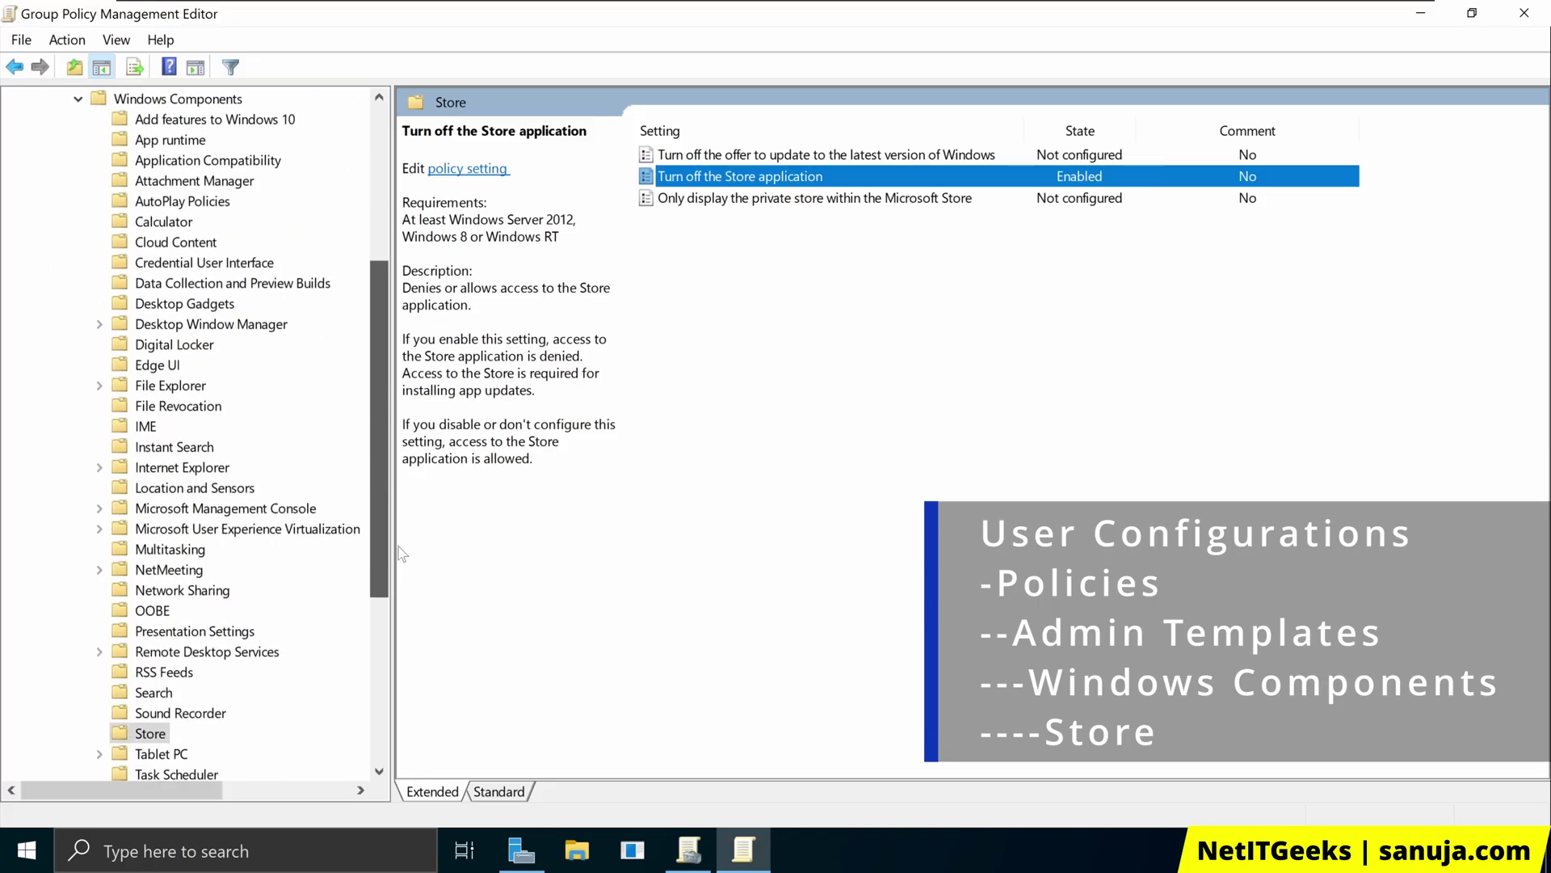
scroll(242, 460, "down", 3)
scroll(201, 496, "down", 1)
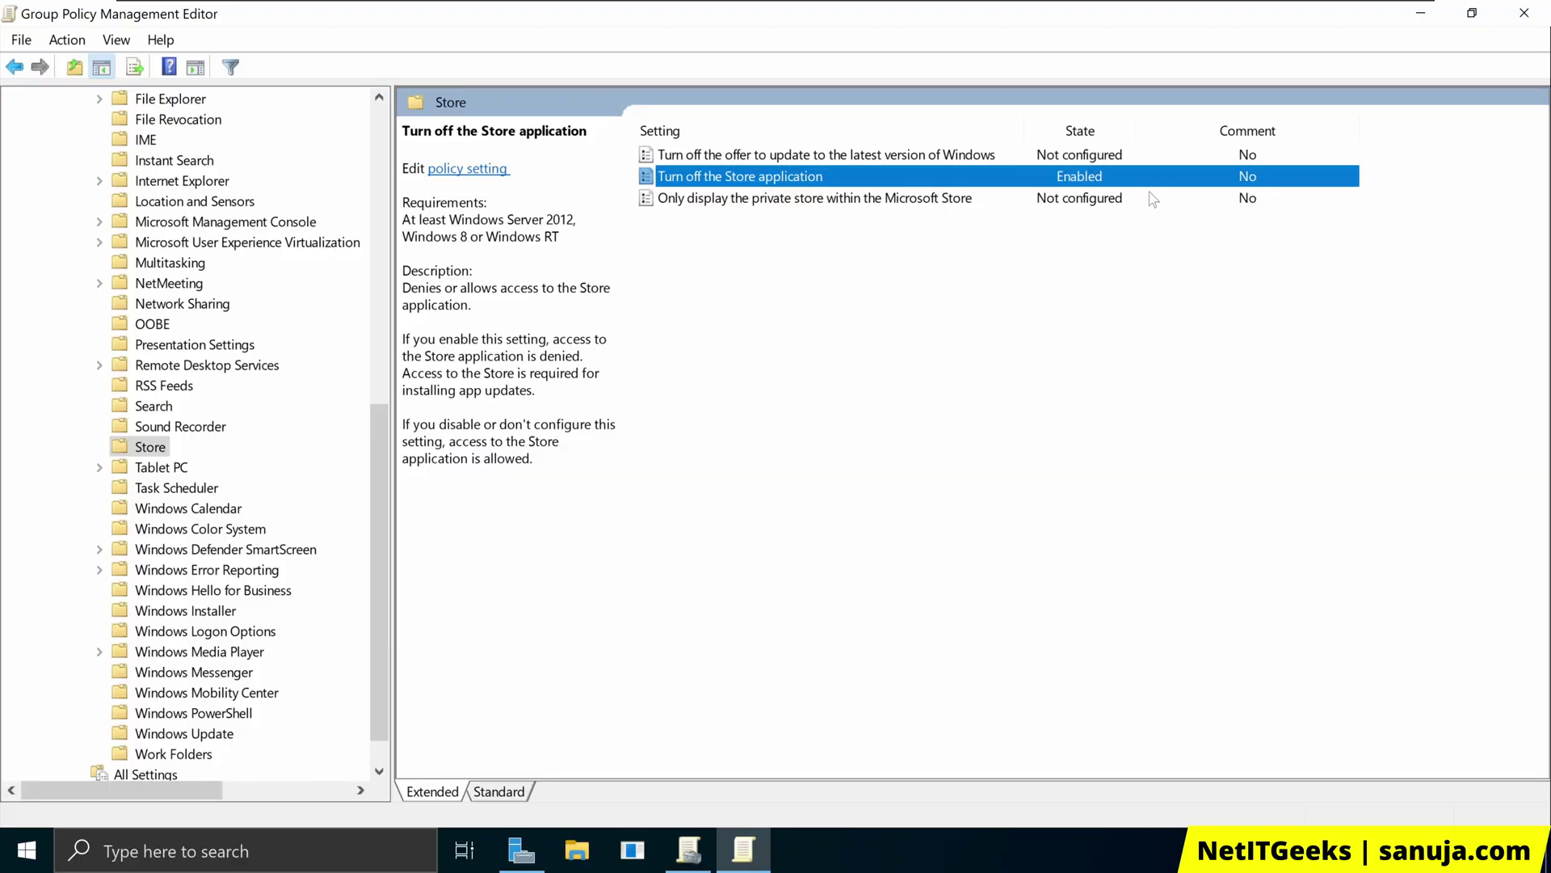
left_click(687, 9)
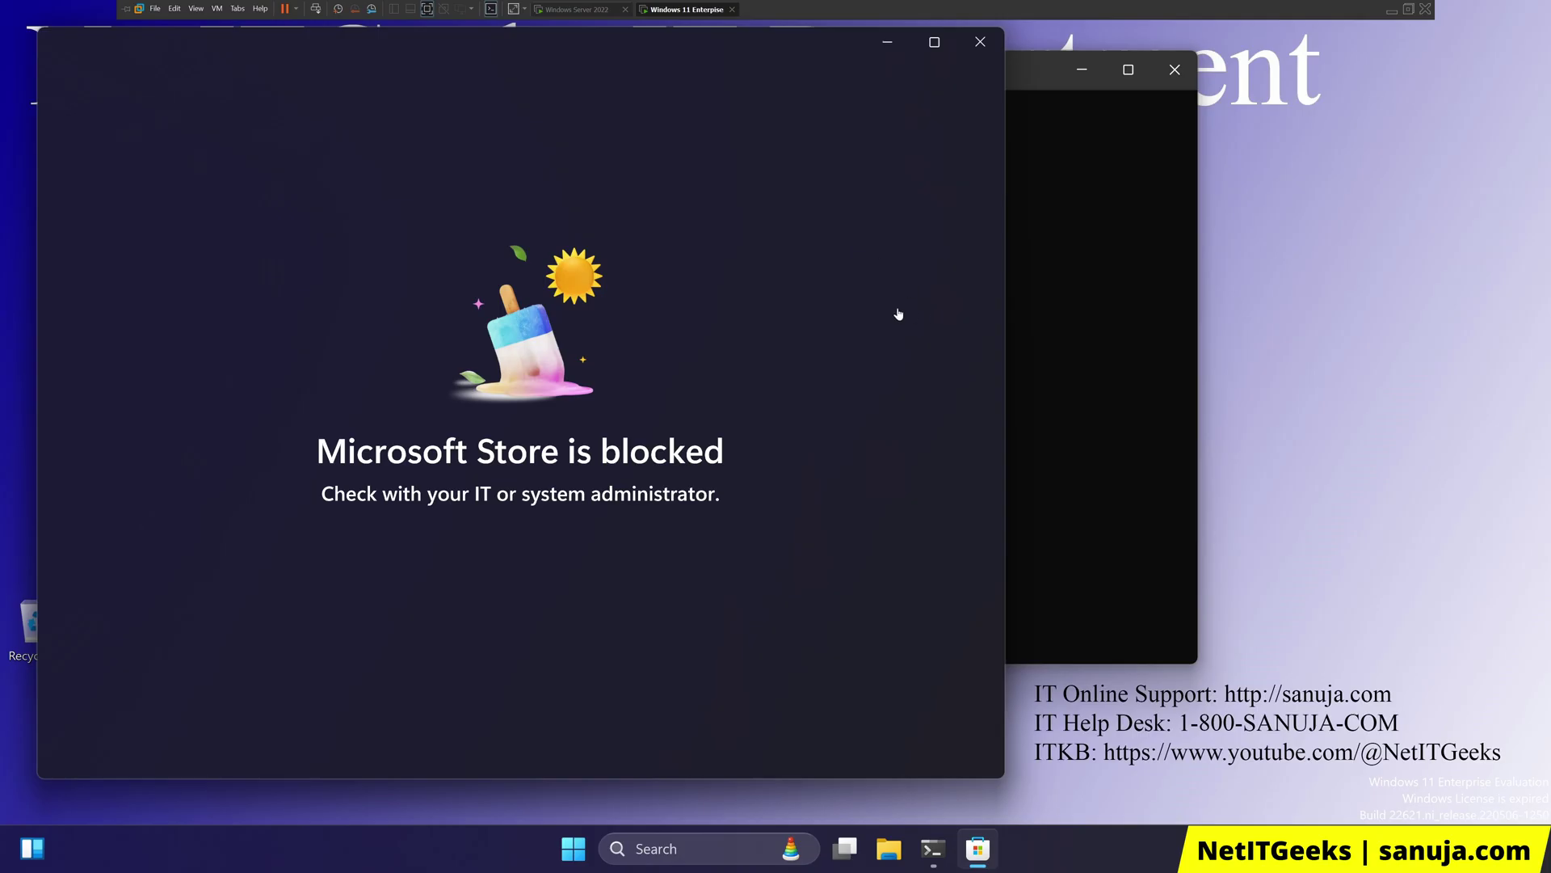